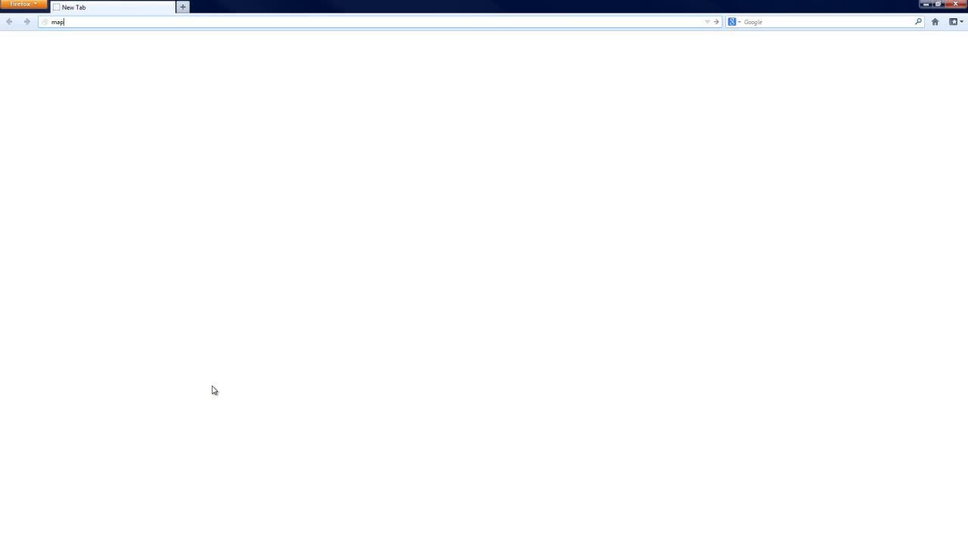
# Examine how the map on maps.google.com pans across North America within its fixed view, and close the browser
pyautogui.press('Return')
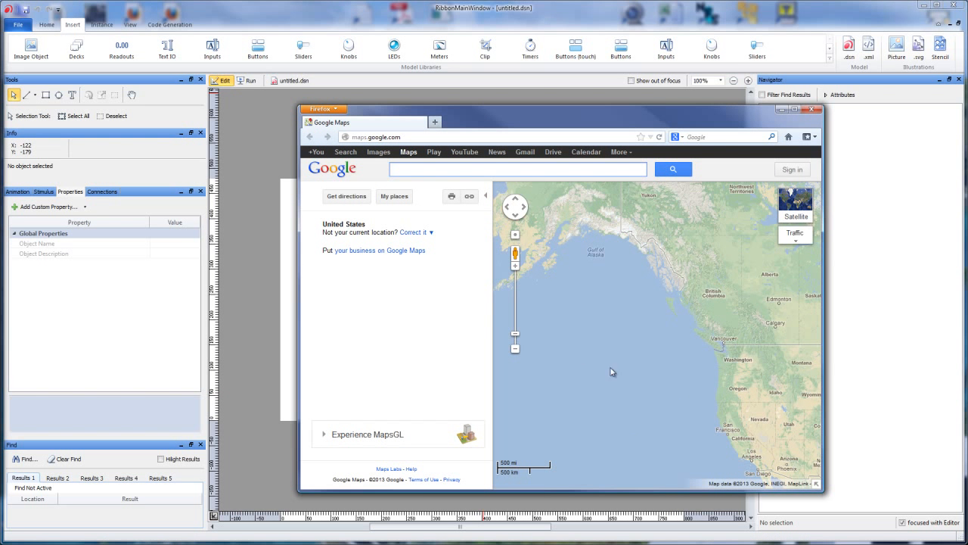
pyautogui.moveTo(595, 335); pyautogui.dragTo(506, 394)
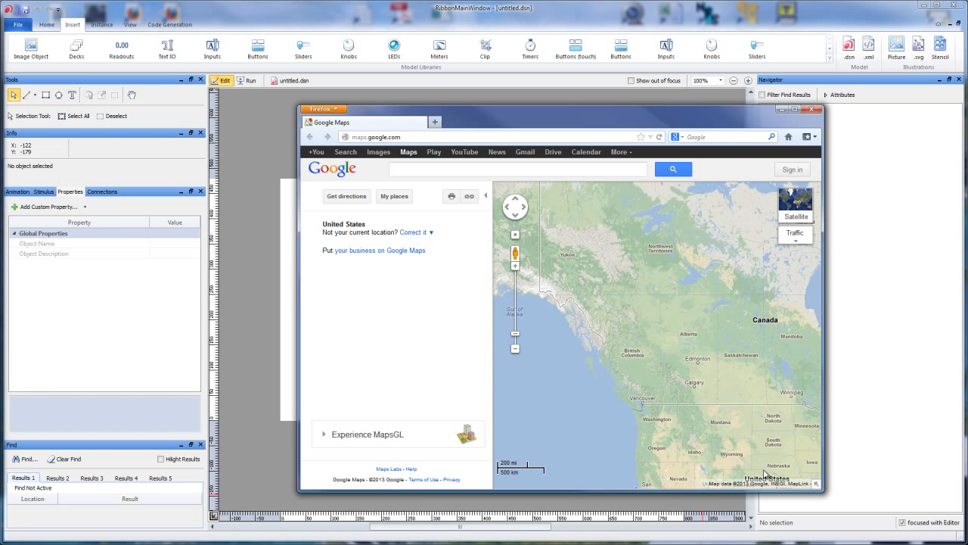
pyautogui.moveTo(644, 335); pyautogui.dragTo(557, 335)
pyautogui.moveTo(642, 357); pyautogui.dragTo(581, 325)
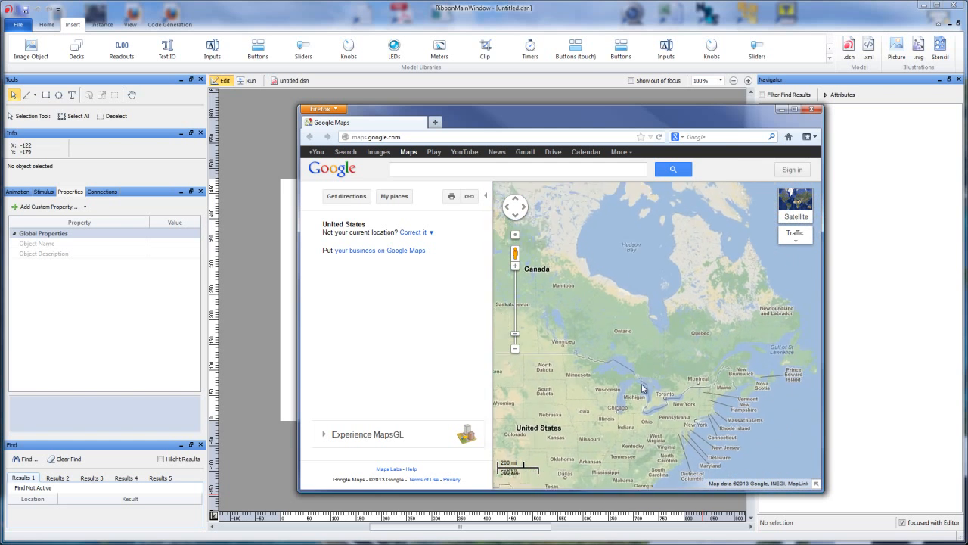
pyautogui.moveTo(642, 387); pyautogui.dragTo(628, 269)
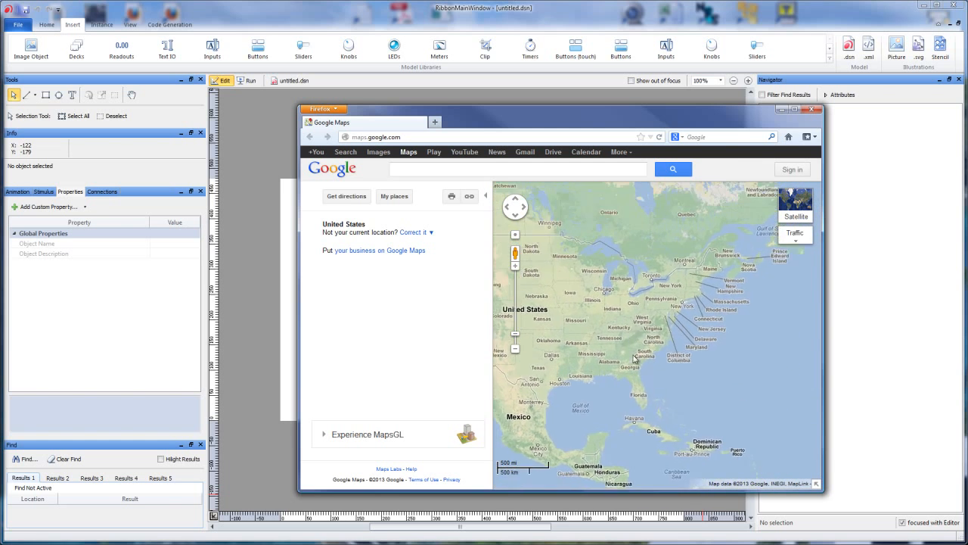
pyautogui.moveTo(634, 359); pyautogui.dragTo(655, 446)
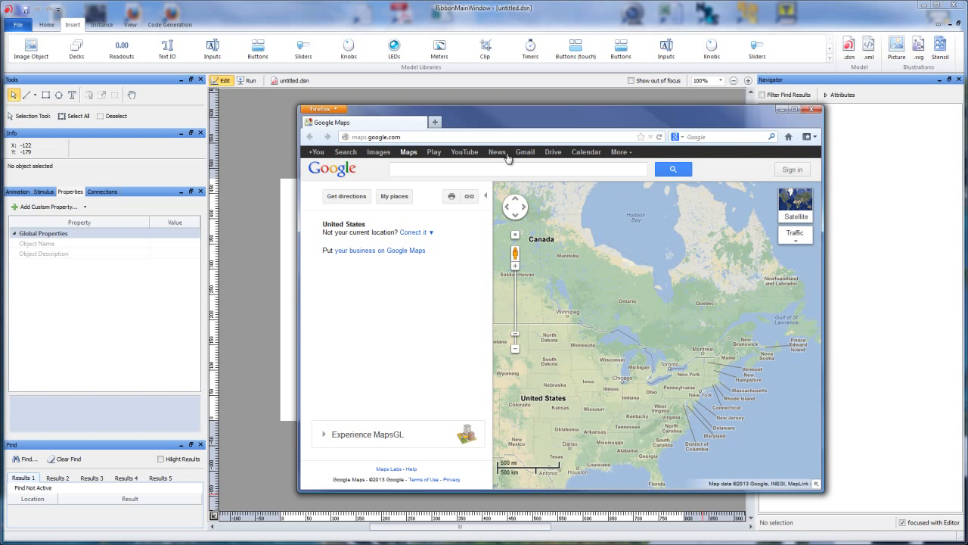
pyautogui.moveTo(794, 212)
pyautogui.click(820, 111)
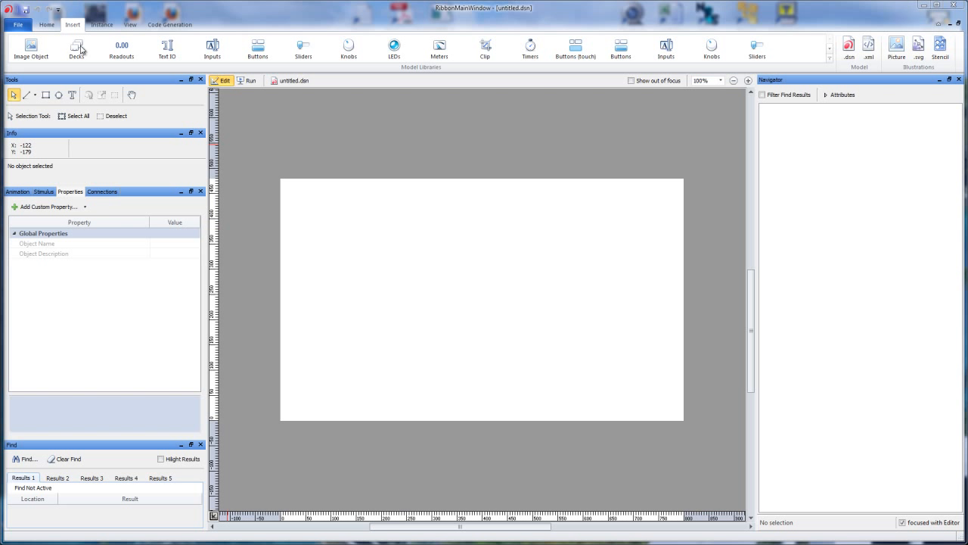
# Insert a copy of the Image Object library model at the canvas's left edge and close the library window
pyautogui.click(31, 47)
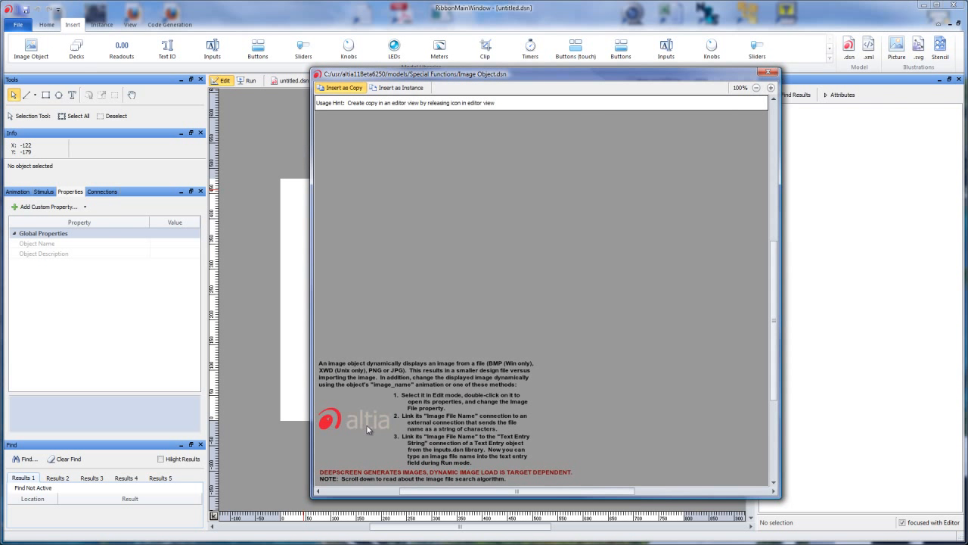
pyautogui.moveTo(366, 420); pyautogui.dragTo(286, 334)
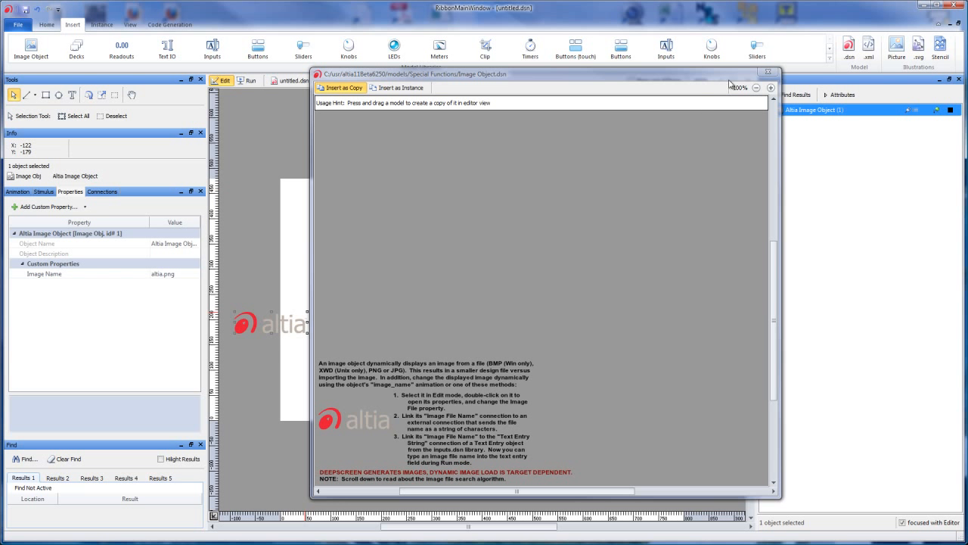
pyautogui.click(768, 71)
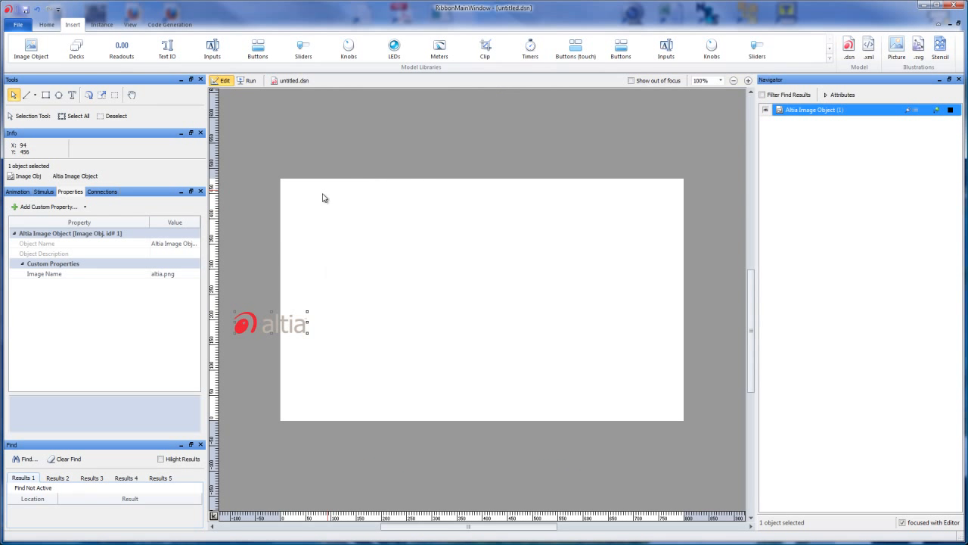
# Set the image object's Image Name to the copied turtle picture path and move the picture over the white canvas
pyautogui.click(171, 276)
pyautogui.hotkey('ctrl', 'v')
pyautogui.press('Return')
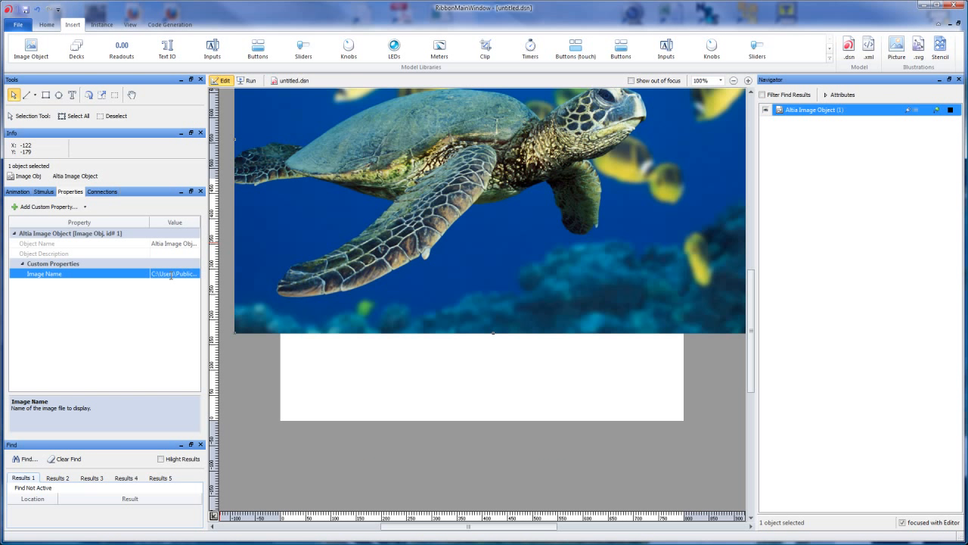
pyautogui.moveTo(422, 189); pyautogui.dragTo(614, 269)
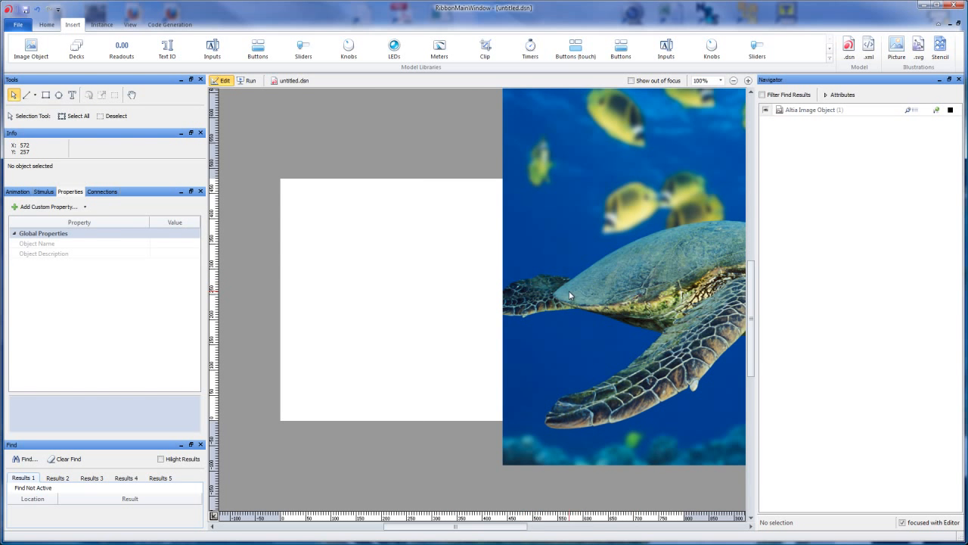
pyautogui.moveTo(569, 291); pyautogui.dragTo(464, 287)
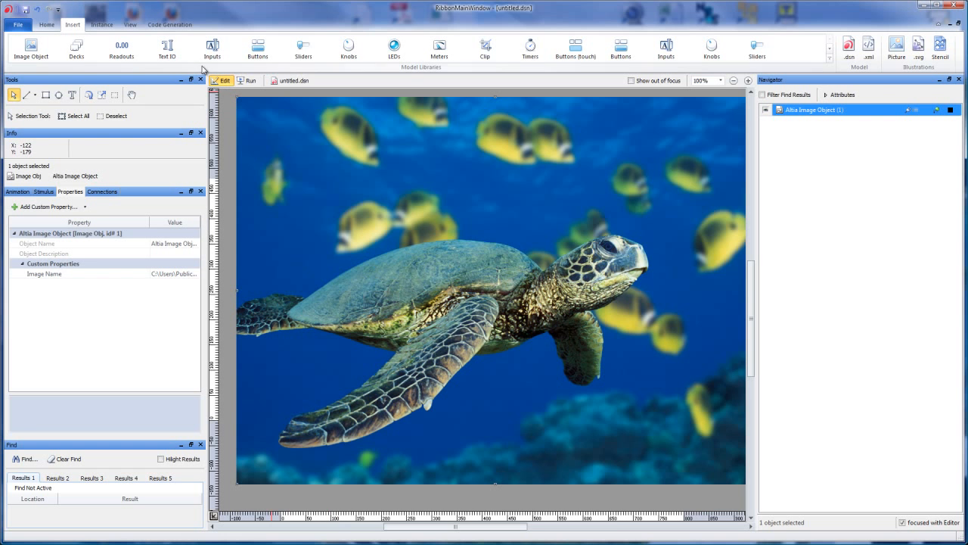
# Insert a copy of the Clip library model over the turtle picture and close the library window
pyautogui.click(485, 49)
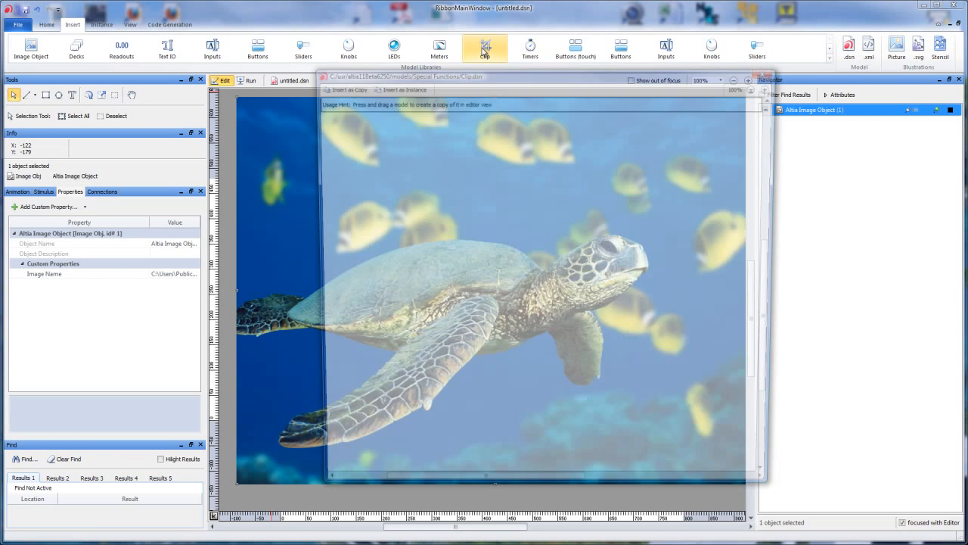
pyautogui.moveTo(351, 395); pyautogui.dragTo(364, 361)
pyautogui.click(766, 74)
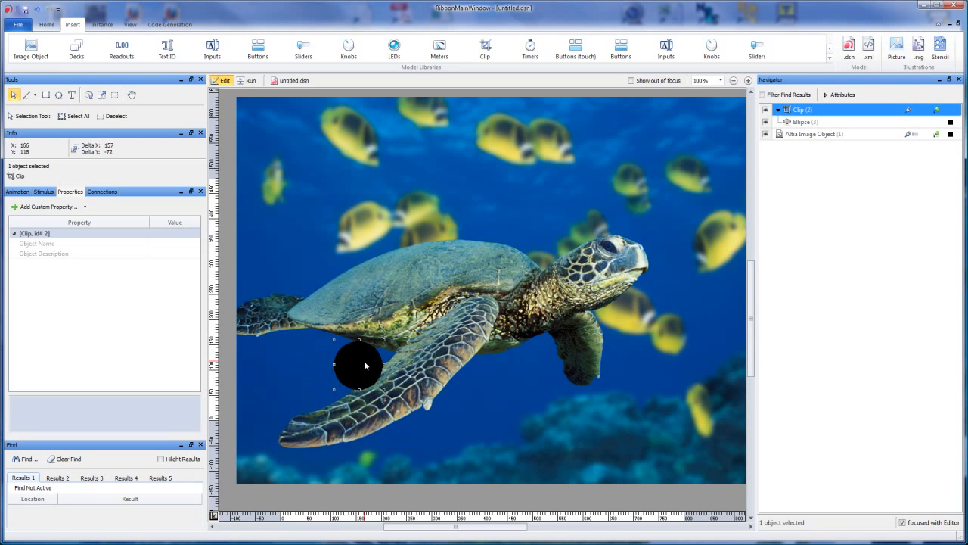
# Nest the Altia Image Object inside the Clip below its Ellipse, and move the clip to the middle of the canvas
pyautogui.click(804, 137)
pyautogui.moveTo(803, 138); pyautogui.dragTo(802, 111)
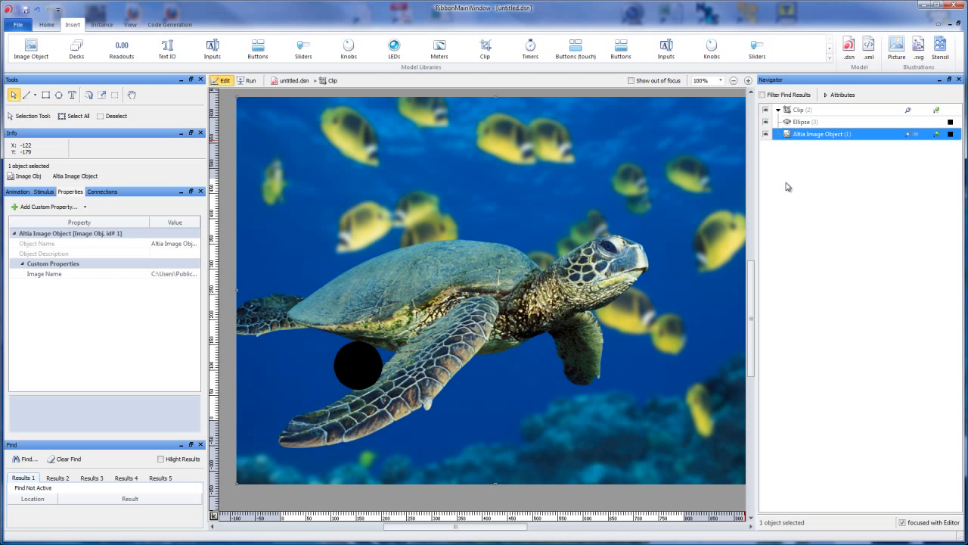
pyautogui.click(802, 109)
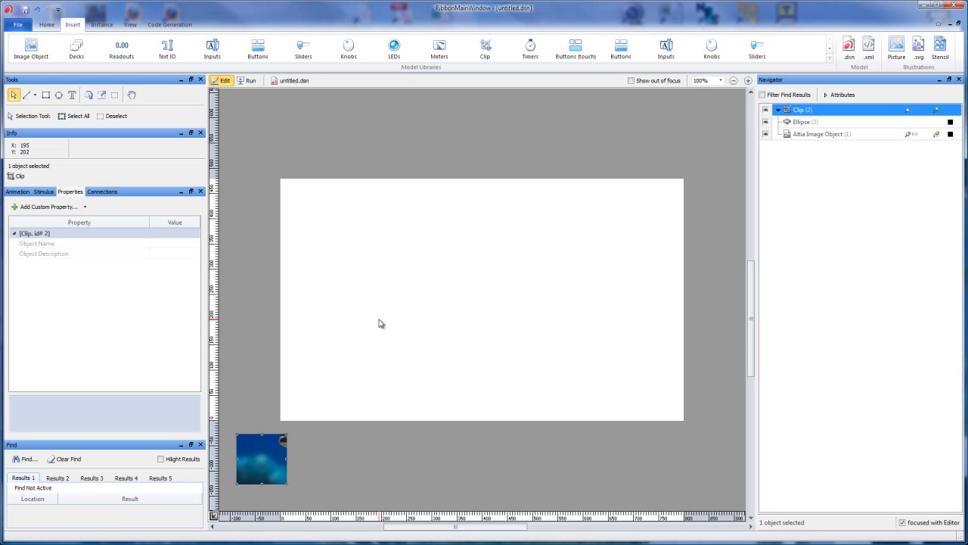
pyautogui.moveTo(275, 457); pyautogui.dragTo(428, 331)
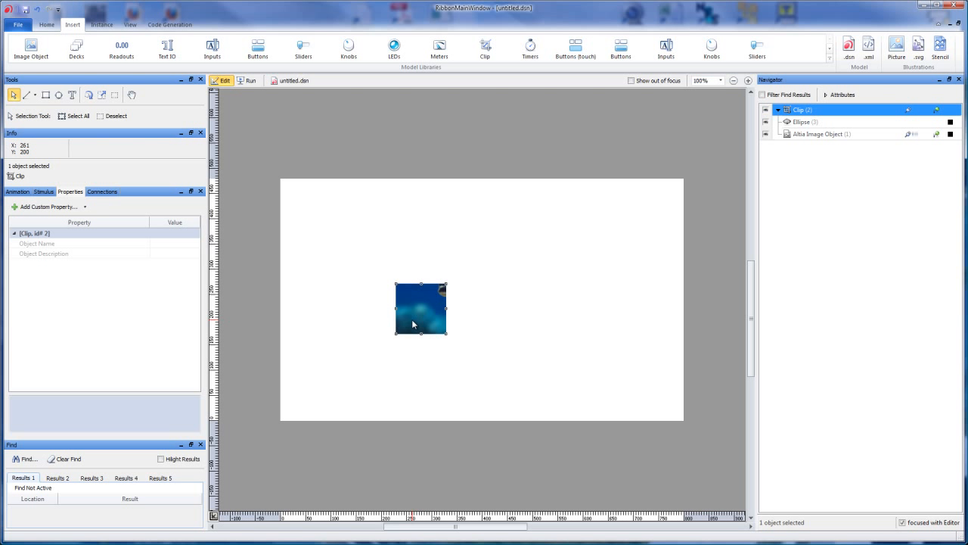
# Raise the clip's 2_xorigin animation state gradually to 72 to shift the visible picture area horizontally
pyautogui.click(18, 191)
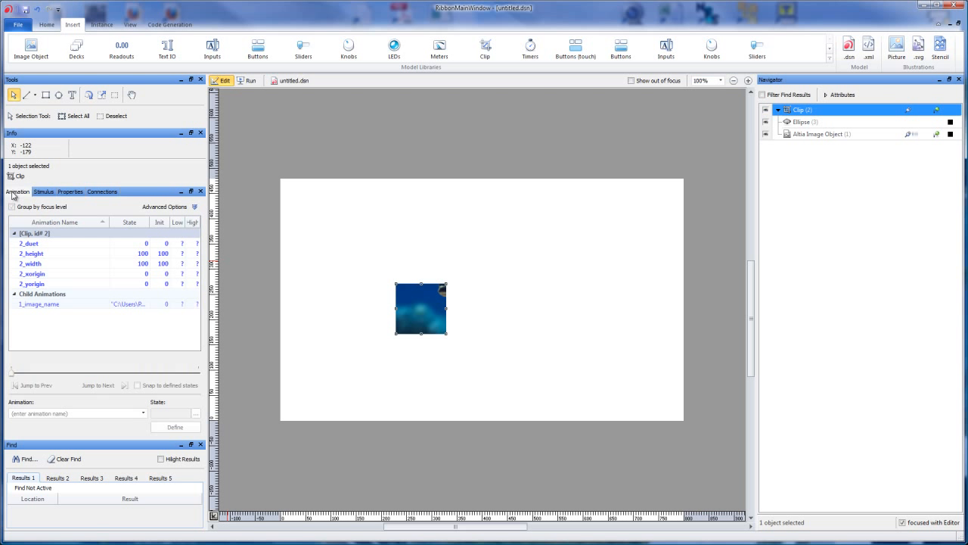
pyautogui.click(79, 274)
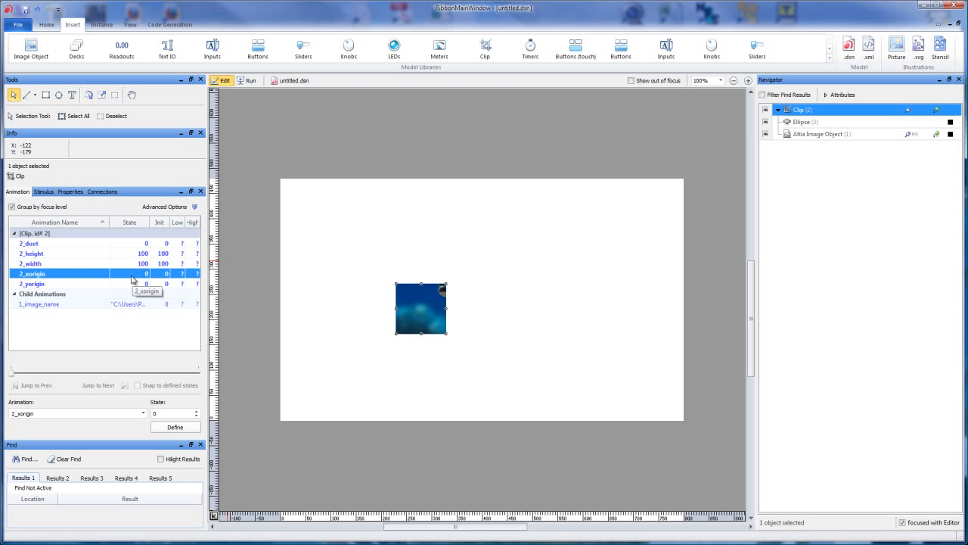
pyautogui.click(131, 274)
pyautogui.write('2')
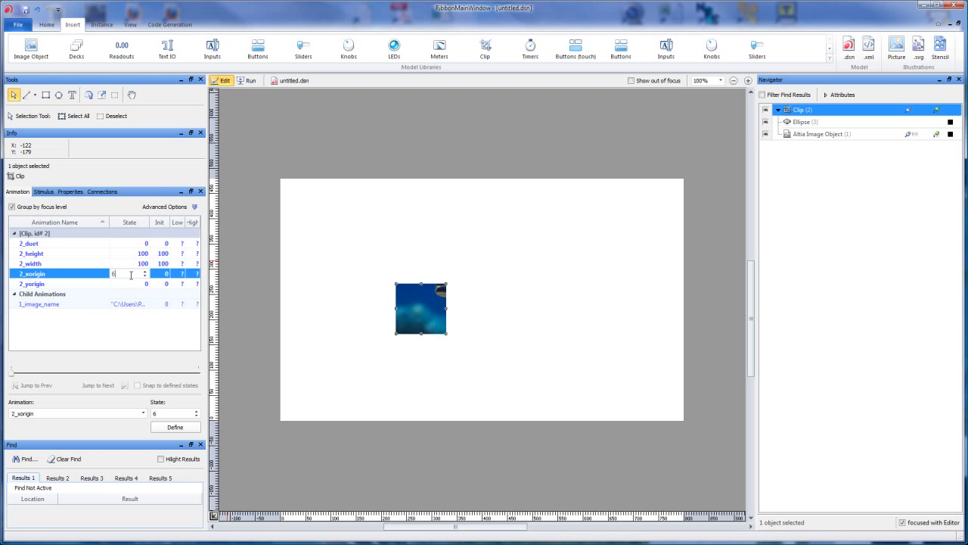
pyautogui.write('0')
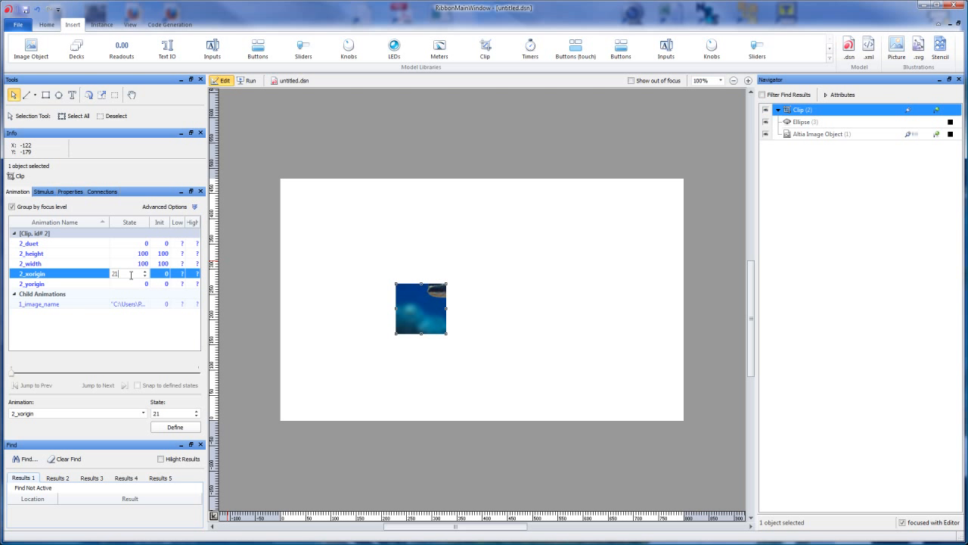
pyautogui.scroll(20, 131, 275)
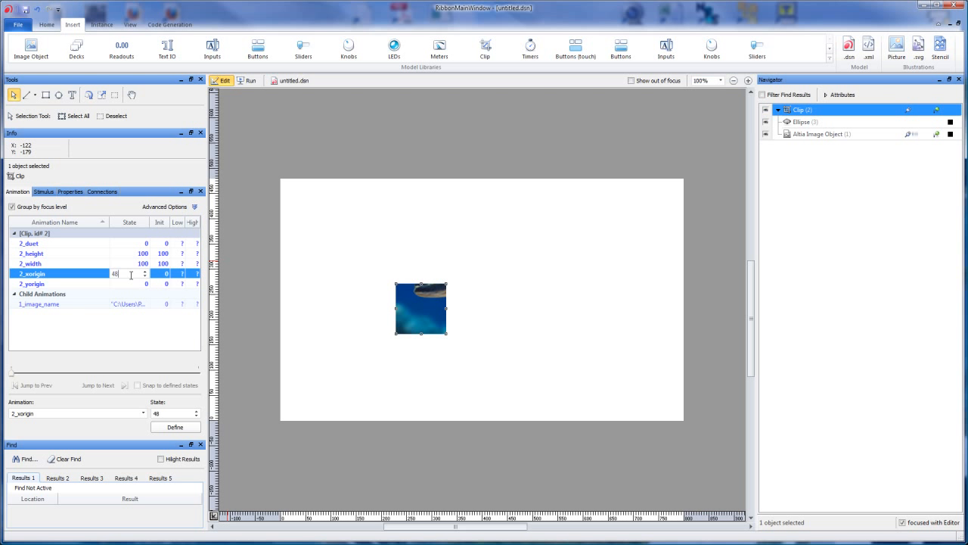
pyautogui.scroll(20, 130, 275)
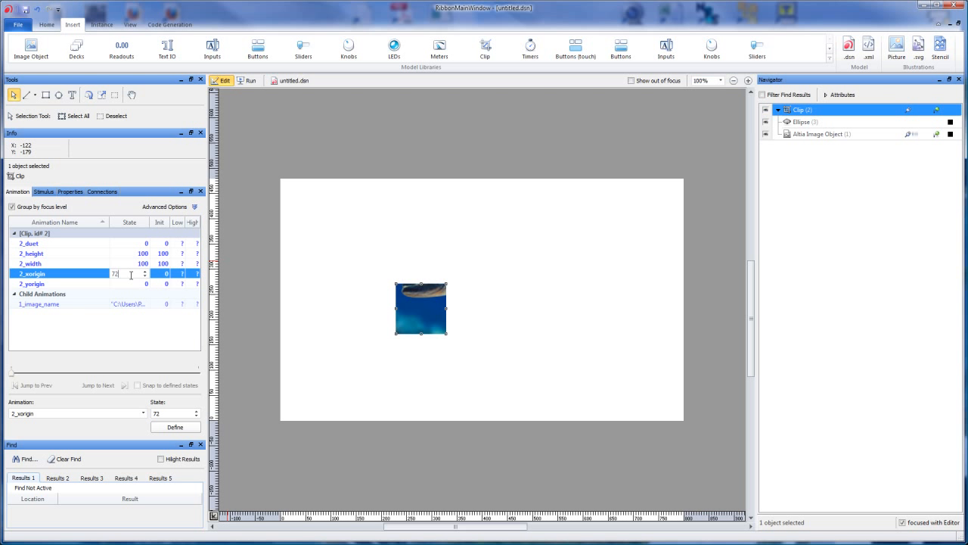
# Raise the clip's 2_yorigin animation state gradually to 51 to shift the visible picture area vertically
pyautogui.click(130, 282)
pyautogui.write('8')
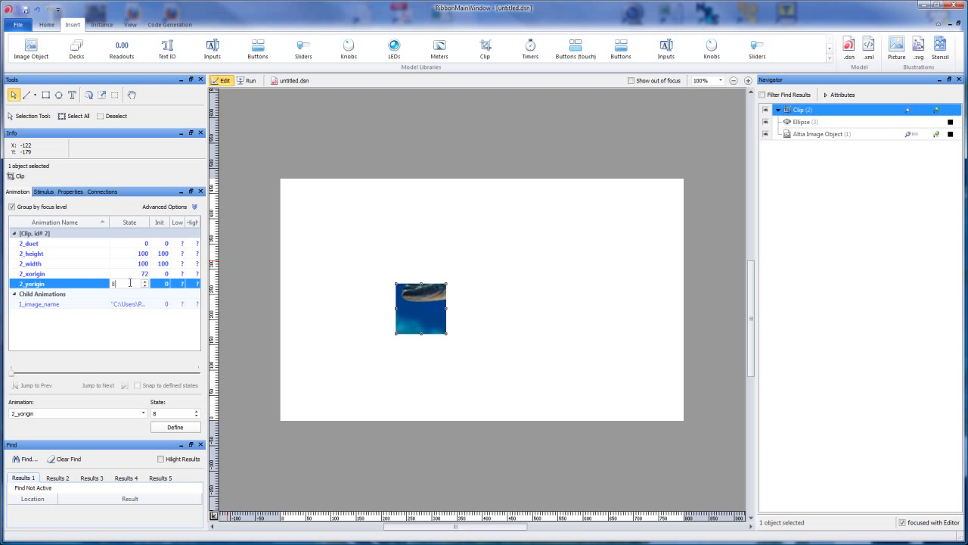
pyautogui.scroll(17, 130, 282)
pyautogui.click(144, 281)
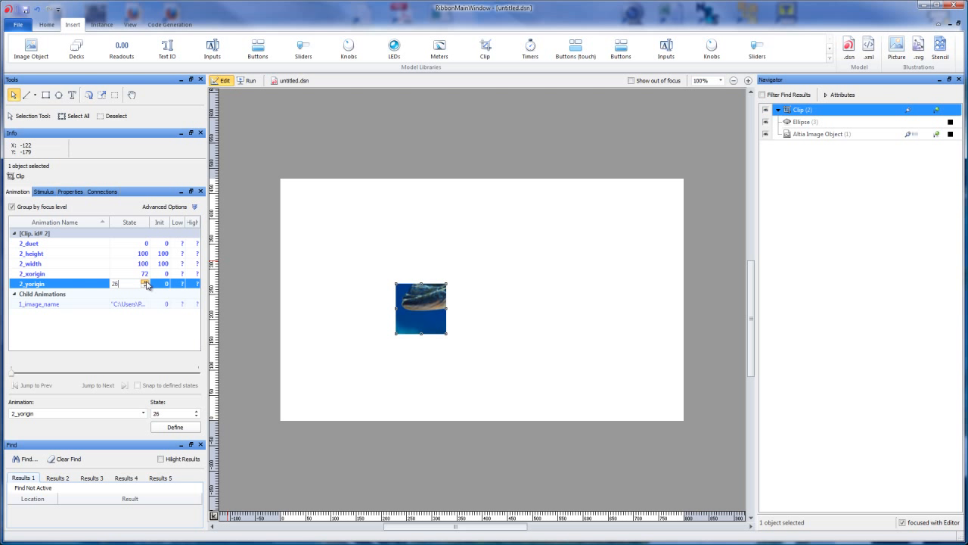
pyautogui.scroll(20, 146, 284)
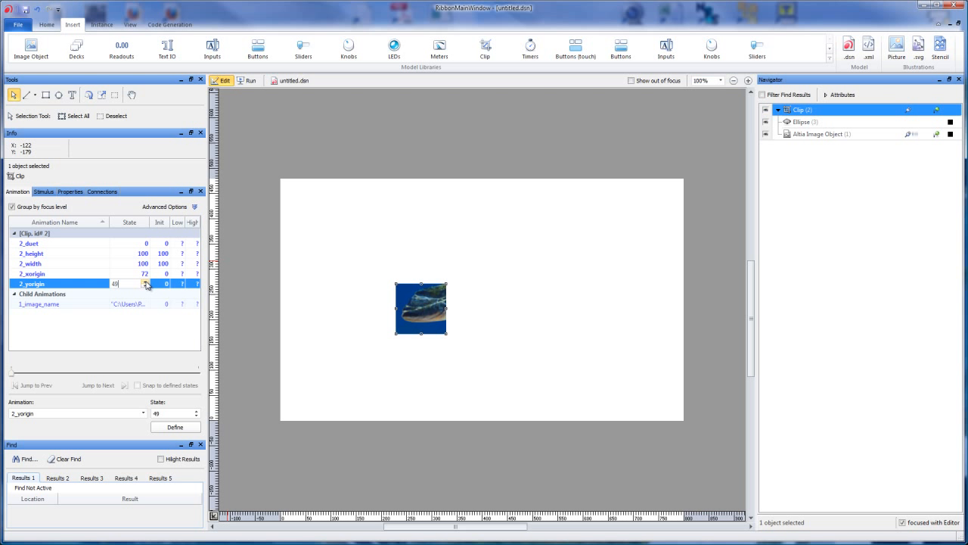
pyautogui.scroll(2, 146, 283)
# Shift the clip's visible area further by raising 2_xorigin to 98 and 2_yorigin to 60
pyautogui.click(131, 274)
pyautogui.write('80')
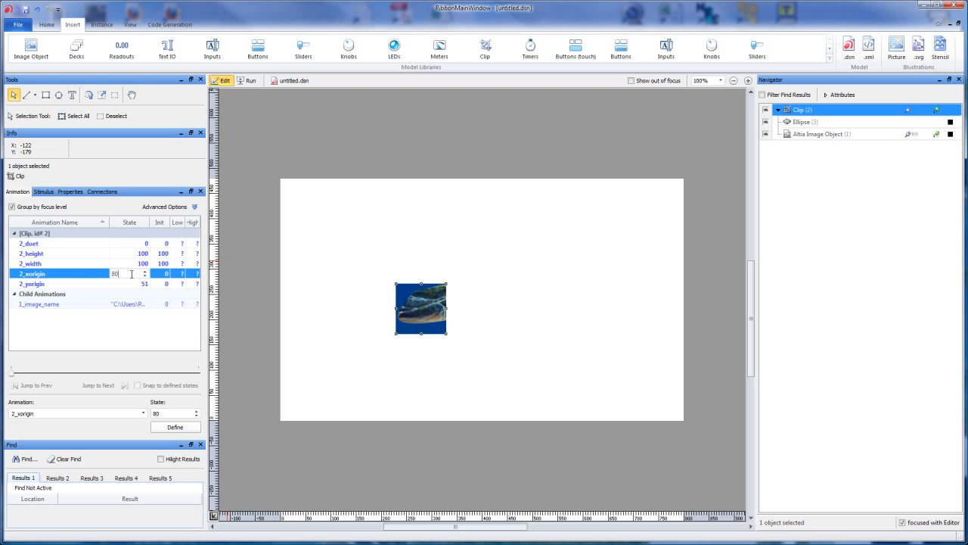
pyautogui.scroll(18, 131, 273)
pyautogui.click(136, 283)
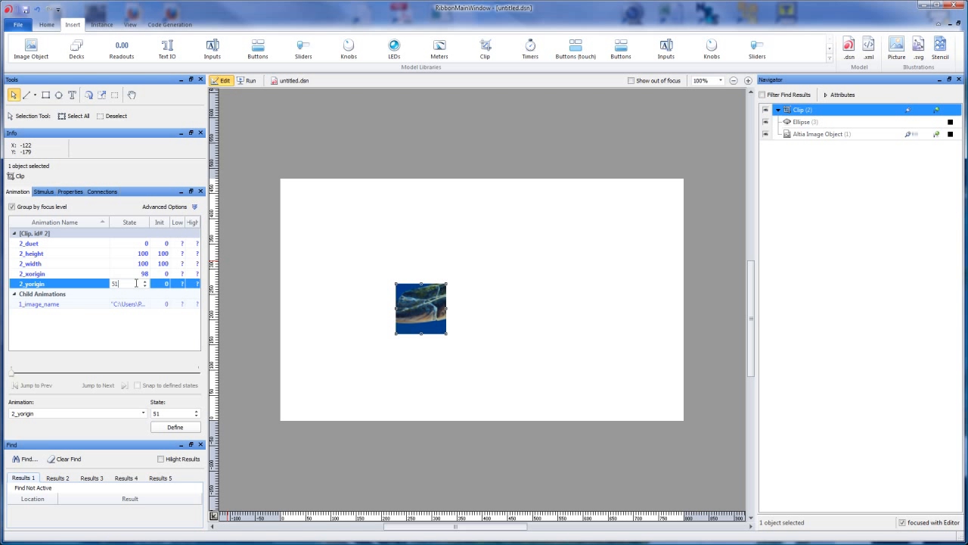
pyautogui.scroll(9, 136, 283)
# Enlarge the clip window by setting 2_height to 128 and 2_width to 450
pyautogui.click(129, 254)
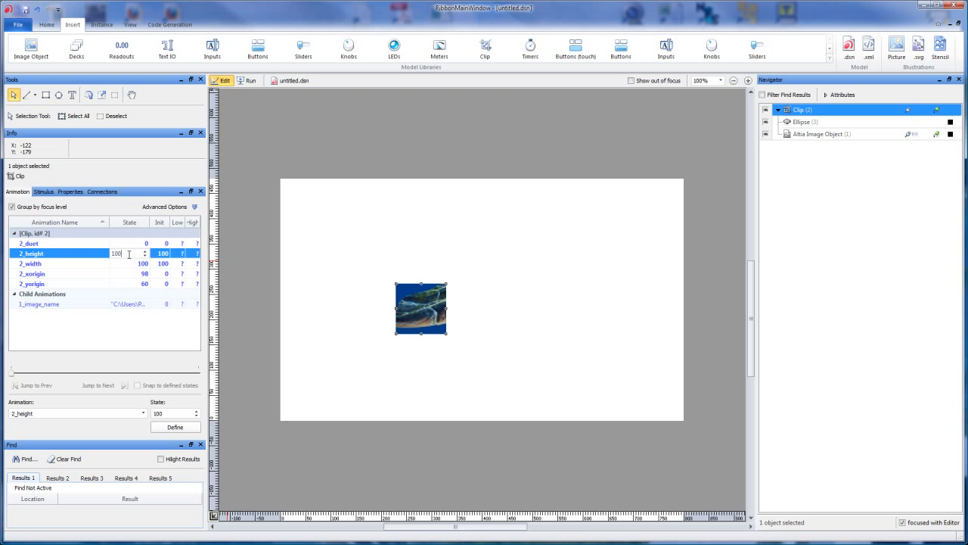
pyautogui.scroll(20, 129, 254)
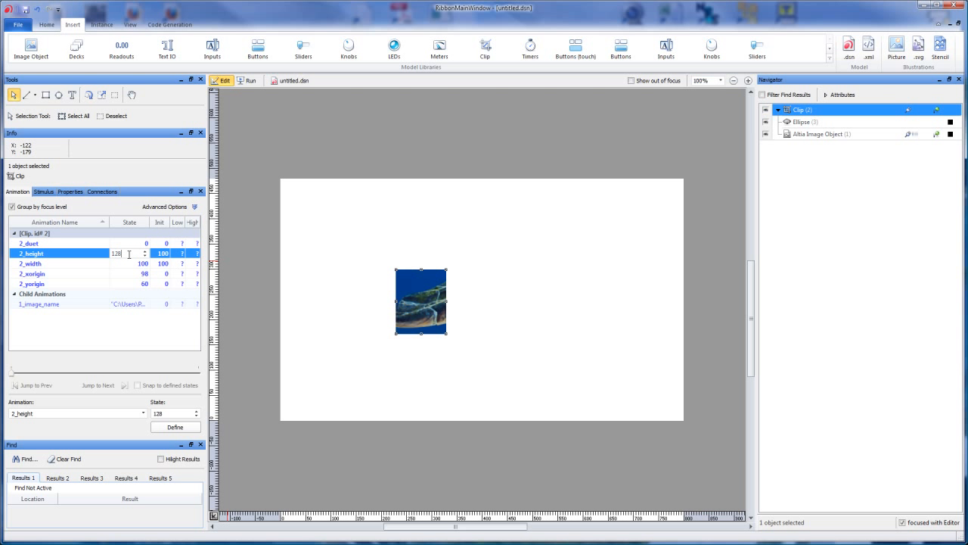
pyautogui.click(129, 263)
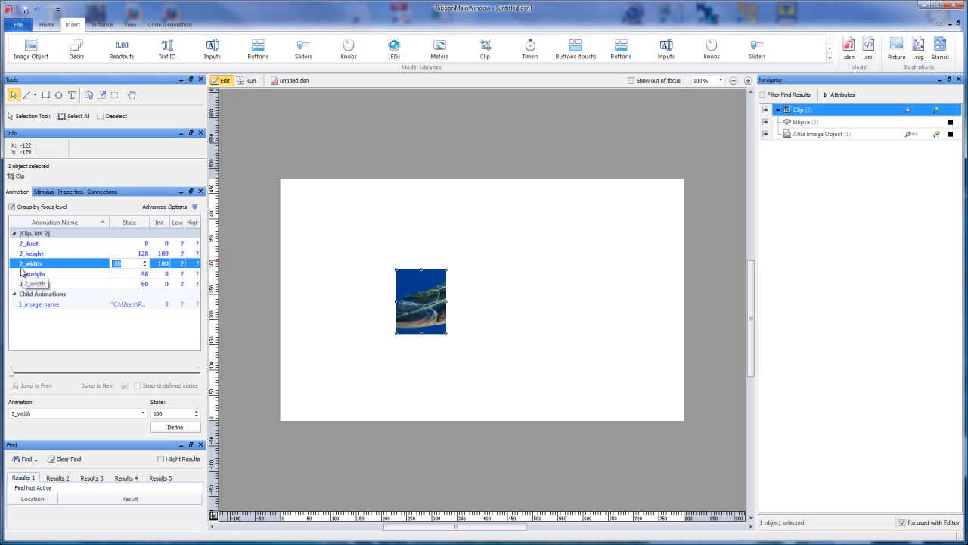
pyautogui.press('Return')
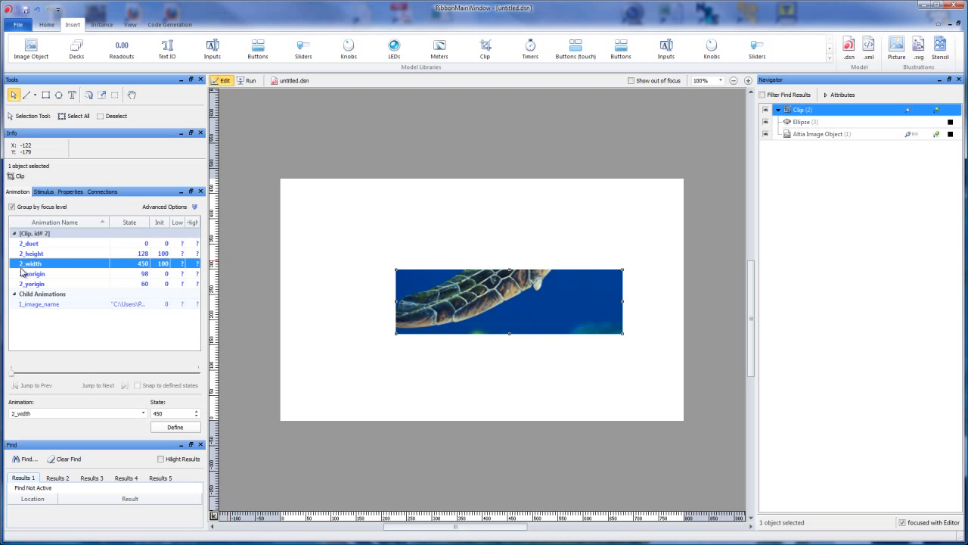
# Set the clip's 2_height to 450 and move the enlarged clip down so it fits within the white canvas
pyautogui.click(146, 256)
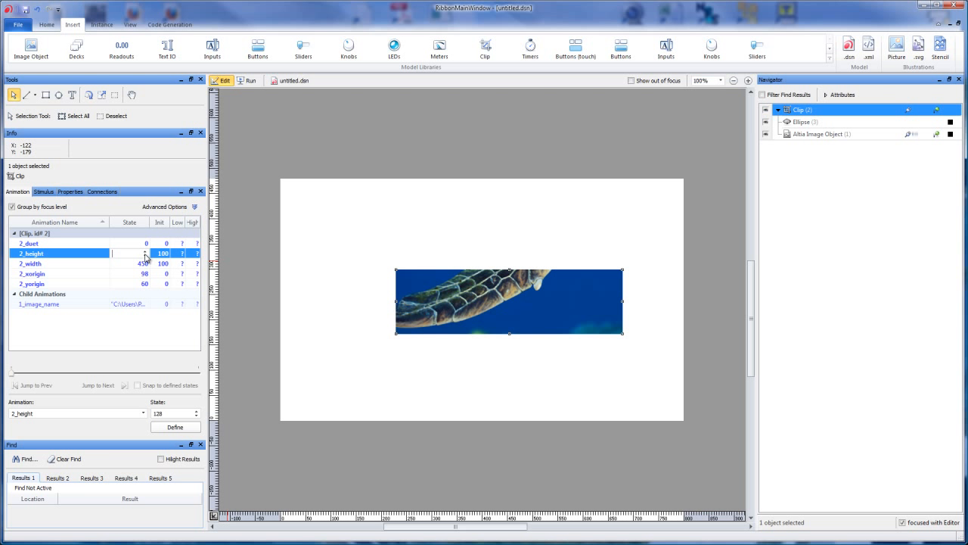
pyautogui.write('450')
pyautogui.press('Return')
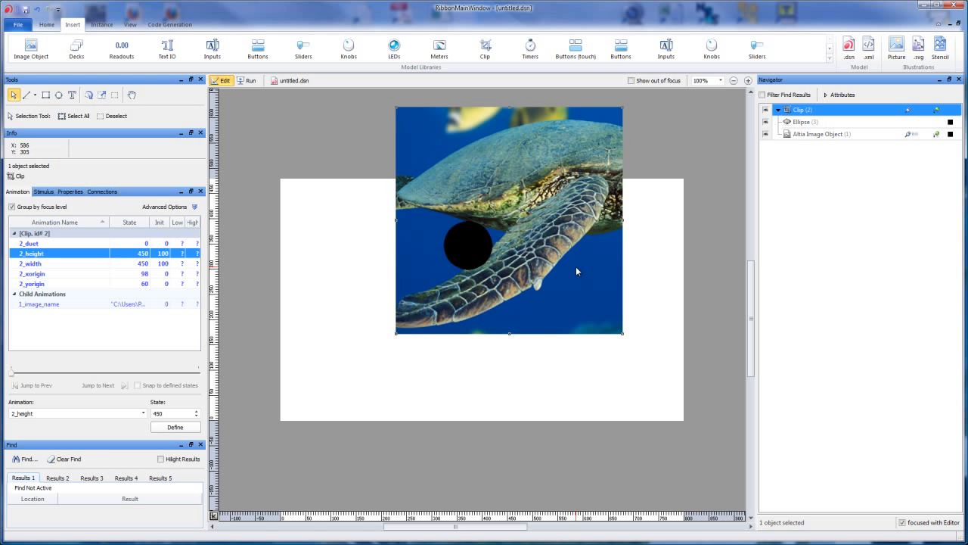
pyautogui.moveTo(574, 271); pyautogui.dragTo(542, 342)
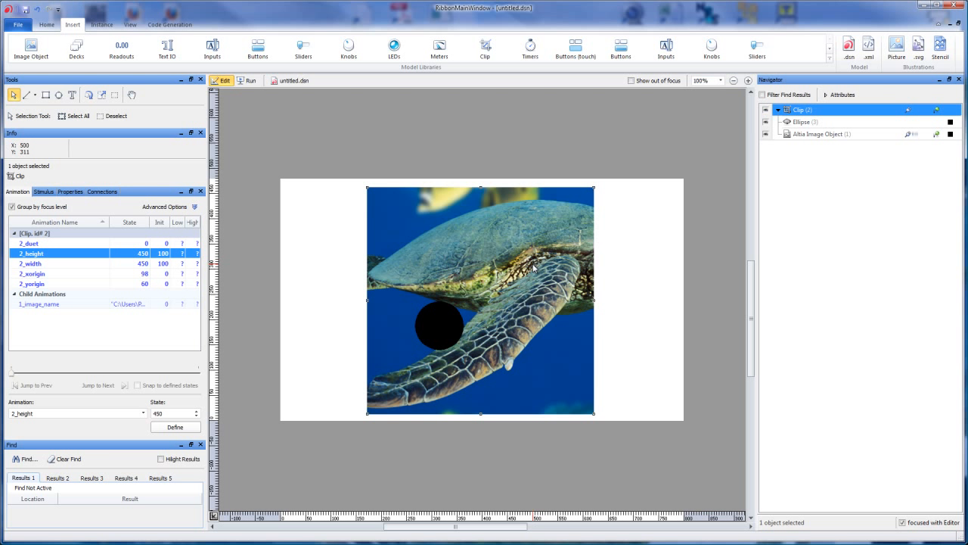
# Reset the clip's 2_xorigin and 2_yorigin animation states to 0
pyautogui.click(149, 274)
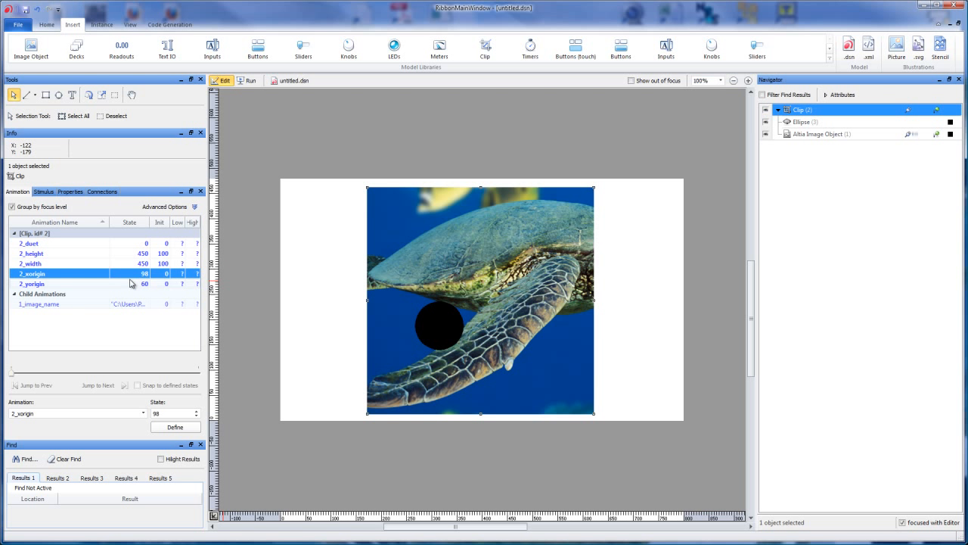
pyautogui.click(144, 275)
pyautogui.click(145, 277)
pyautogui.moveTo(126, 275); pyautogui.dragTo(74, 275)
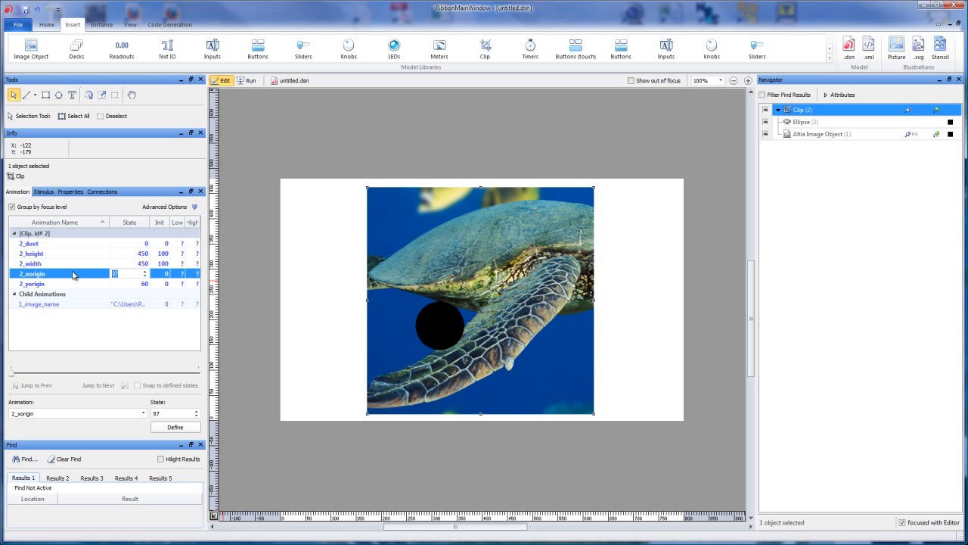
pyautogui.write('0')
pyautogui.press('Return')
pyautogui.click(136, 284)
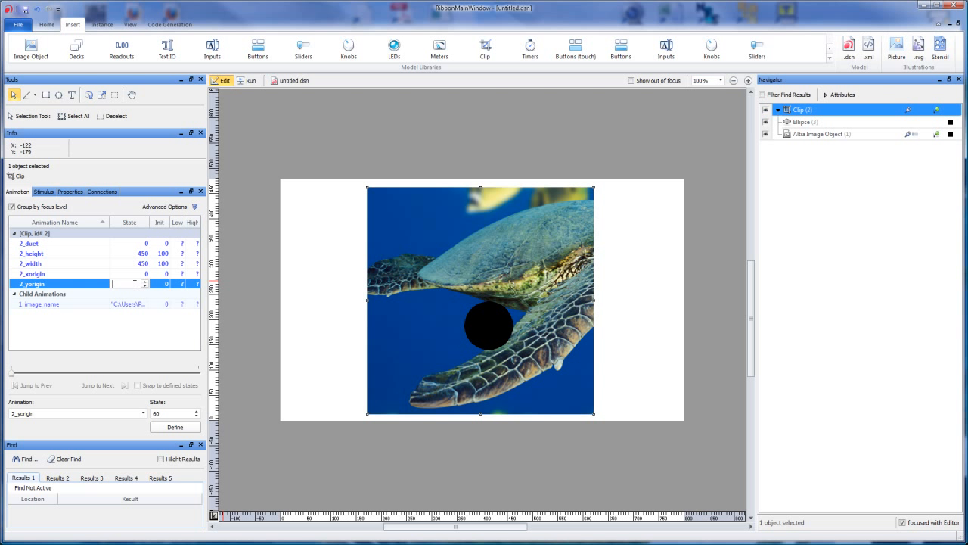
pyautogui.write('0')
pyautogui.press('Return')
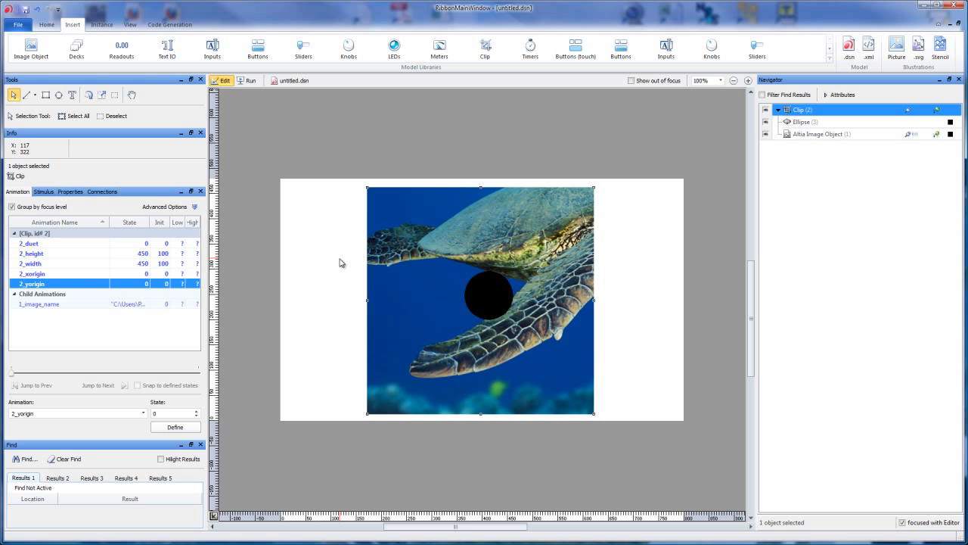
# Examine the clip's two child objects, the ellipse and the Altia Image Object, by selecting each of them alternately
pyautogui.click(806, 123)
pyautogui.click(814, 136)
pyautogui.click(816, 123)
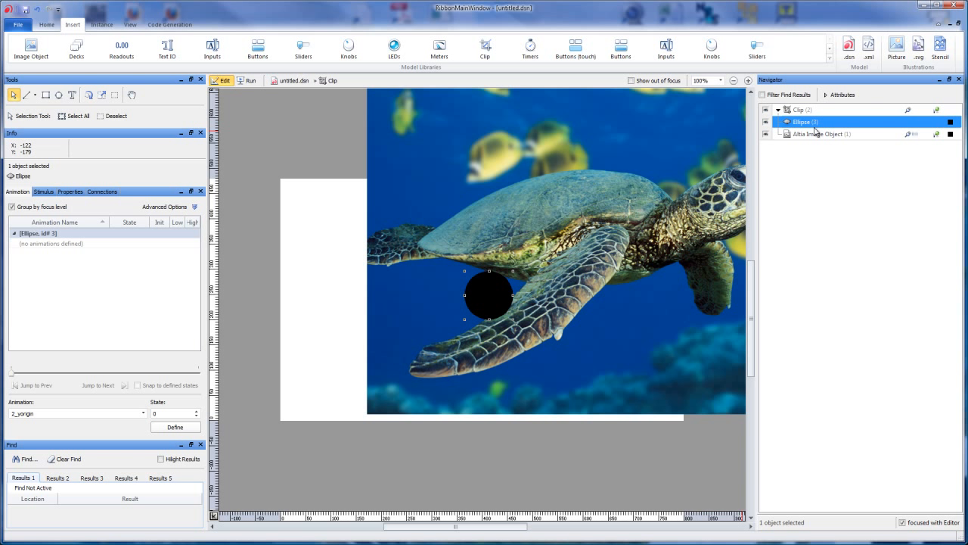
pyautogui.click(815, 134)
pyautogui.click(816, 123)
pyautogui.click(816, 134)
pyautogui.click(816, 123)
pyautogui.click(816, 135)
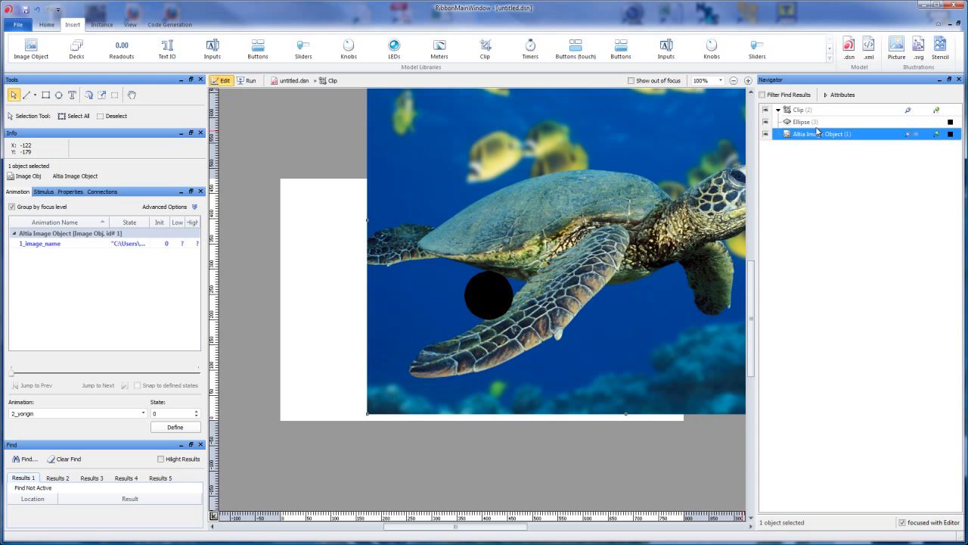
# Align the ellipse with the left and bottom edges of the Altia Image Object inside the clip
pyautogui.click(820, 121)
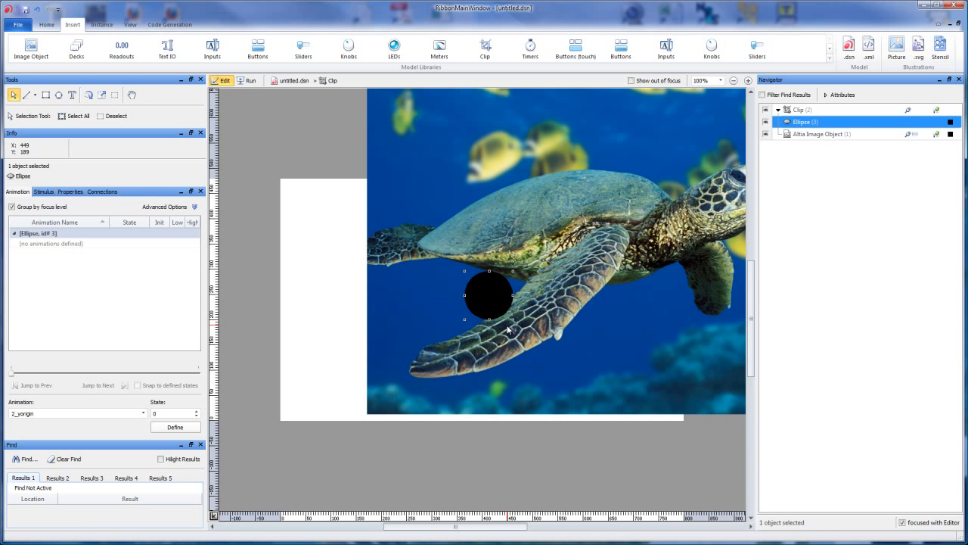
pyautogui.keyDown('ctrl'); pyautogui.click(828, 135); pyautogui.keyUp('ctrl')
pyautogui.click(46, 25)
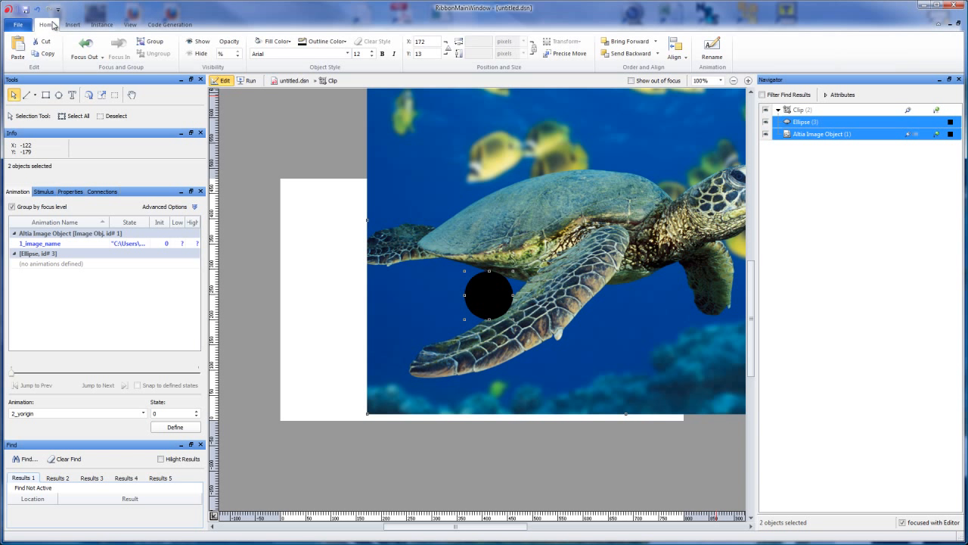
pyautogui.click(685, 58)
pyautogui.click(695, 70)
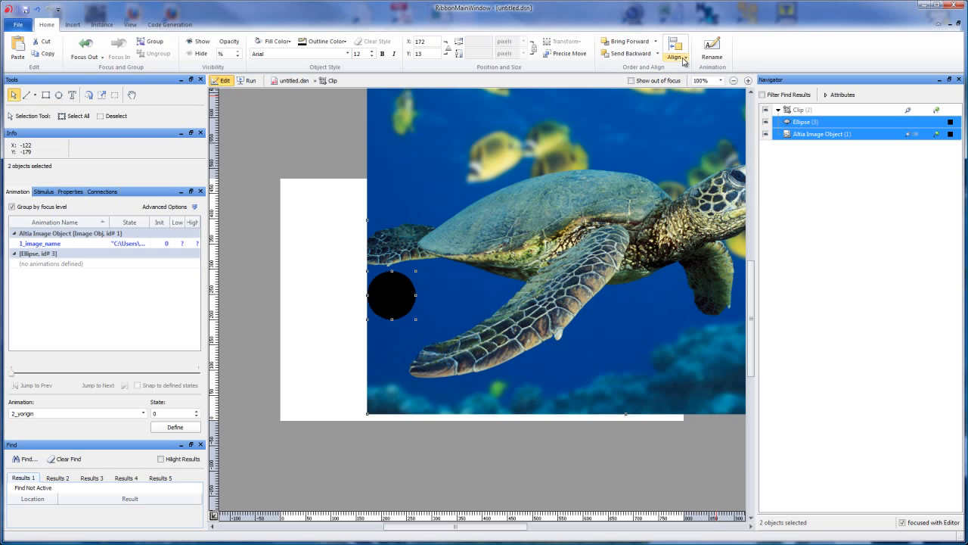
pyautogui.click(676, 57)
pyautogui.click(691, 142)
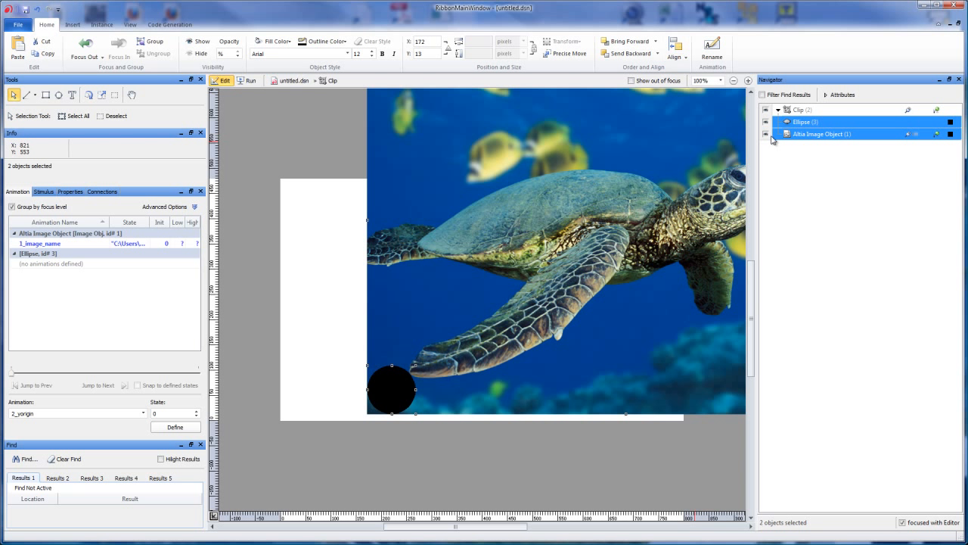
# Raise the clip's 2_xorigin state to 10 and lower it to -17 to shift the visible area horizontally both ways
pyautogui.click(812, 110)
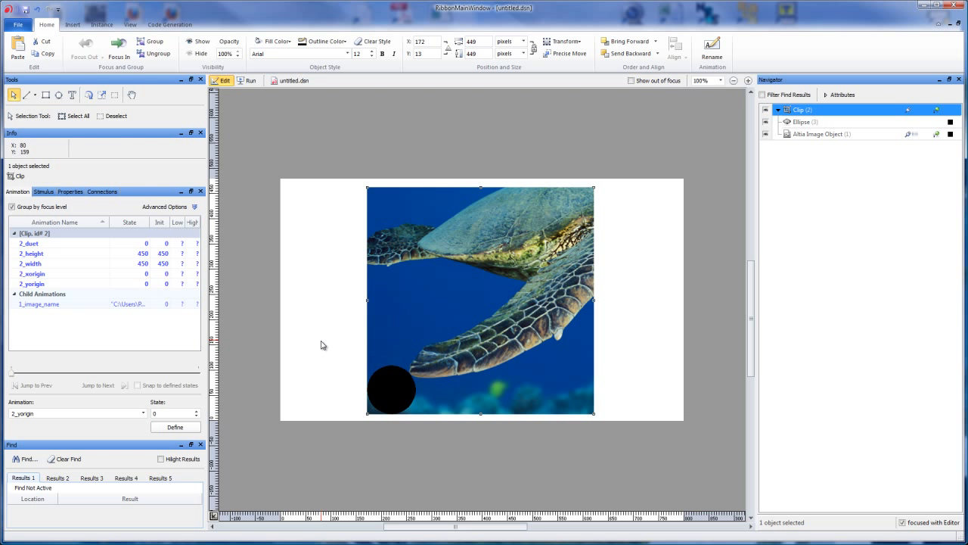
pyautogui.click(130, 275)
pyautogui.click(144, 272)
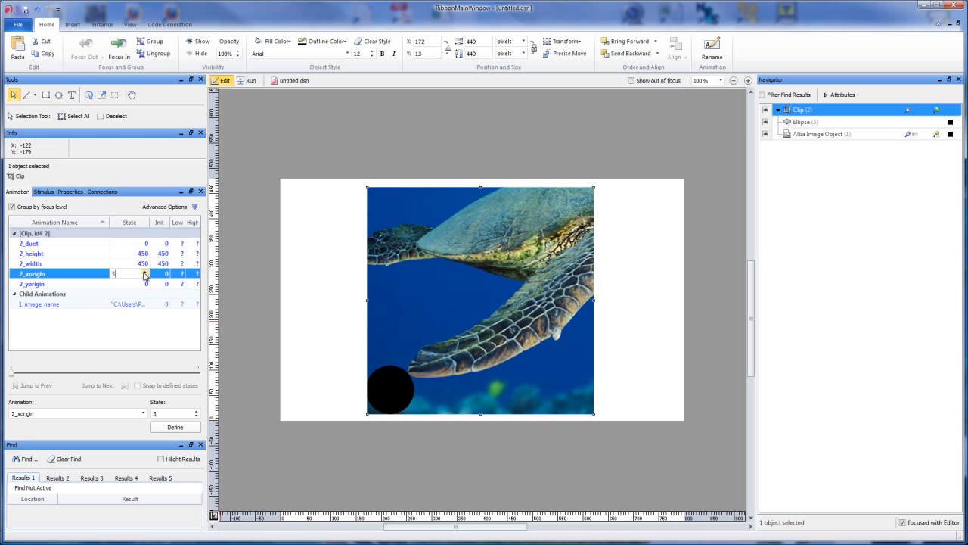
pyautogui.click(144, 273)
pyautogui.click(145, 273)
pyautogui.click(144, 273)
pyautogui.click(144, 273)
pyautogui.click(144, 273)
pyautogui.click(146, 273)
pyautogui.click(145, 273)
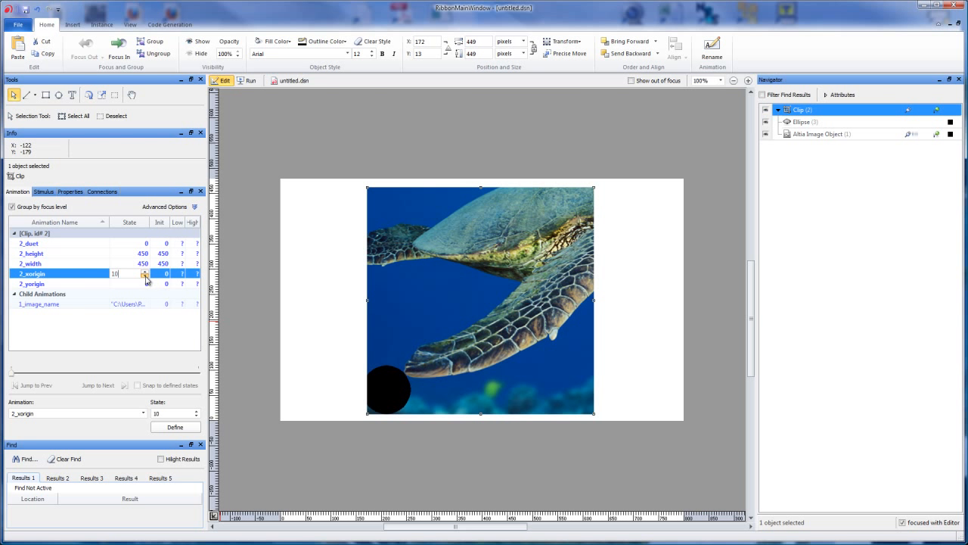
pyautogui.moveTo(145, 277); pyautogui.dragTo(147, 286)
# Raise the clip's 2_yorigin state gradually to 8 to shift the visible area vertically
pyautogui.click(145, 284)
pyautogui.click(145, 283)
pyautogui.click(145, 282)
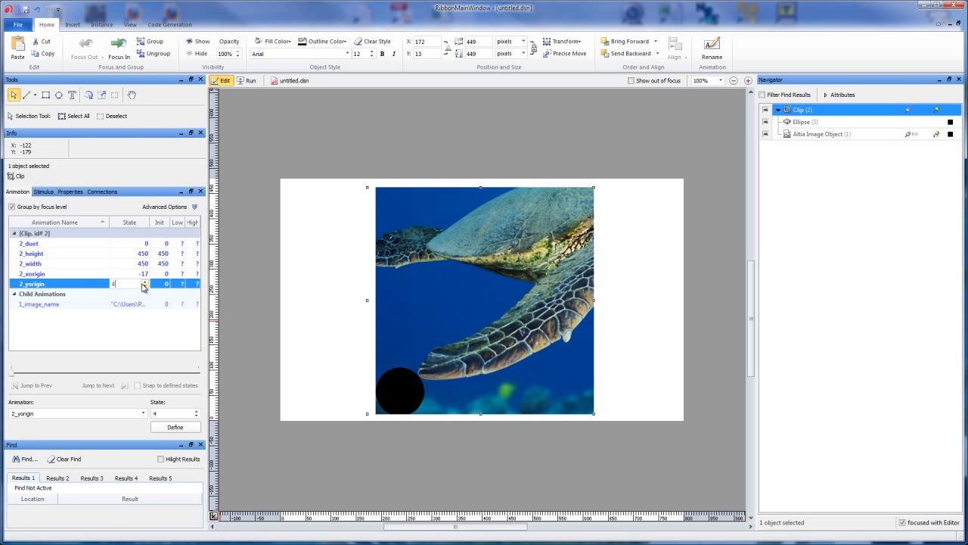
pyautogui.click(145, 282)
pyautogui.click(145, 282)
pyautogui.click(145, 283)
pyautogui.click(144, 282)
# Return the clip's 2_xorigin and 2_yorigin states to 0
pyautogui.click(136, 274)
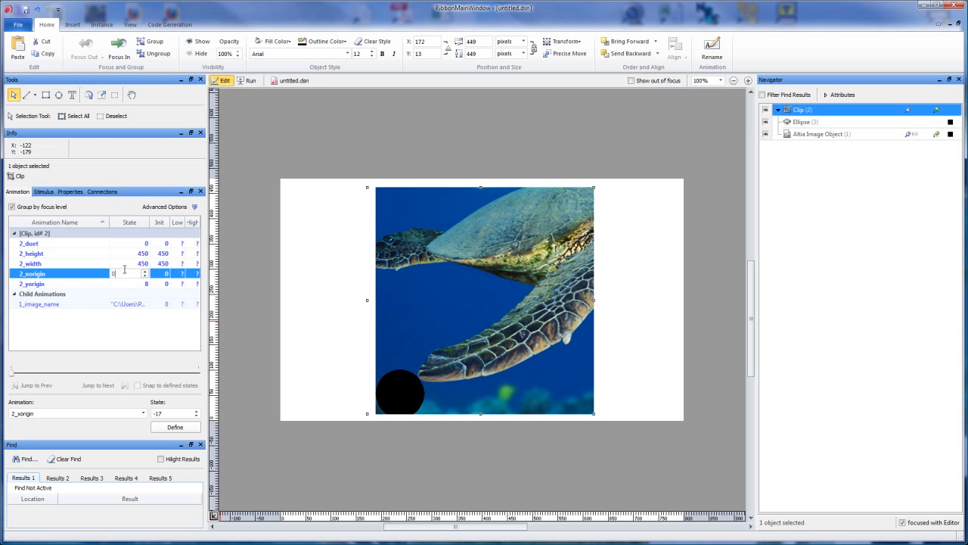
pyautogui.press('Return')
pyautogui.click(124, 284)
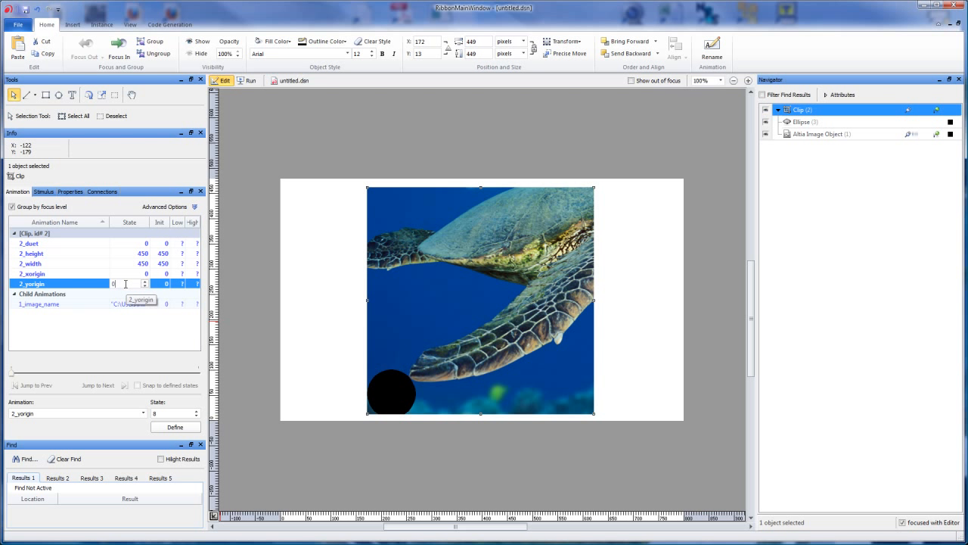
pyautogui.press('Return')
# Move the clip to about X 233, Y 114 and draw a vertical line about 512 px and a horizontal line about 558 px, crossing near its lower-left corner
pyautogui.moveTo(385, 292); pyautogui.dragTo(449, 264)
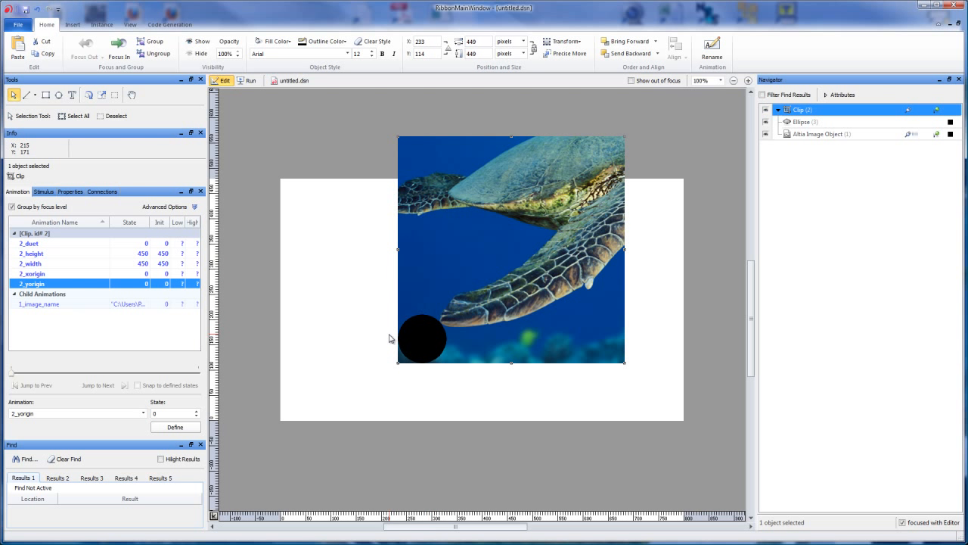
pyautogui.click(373, 281)
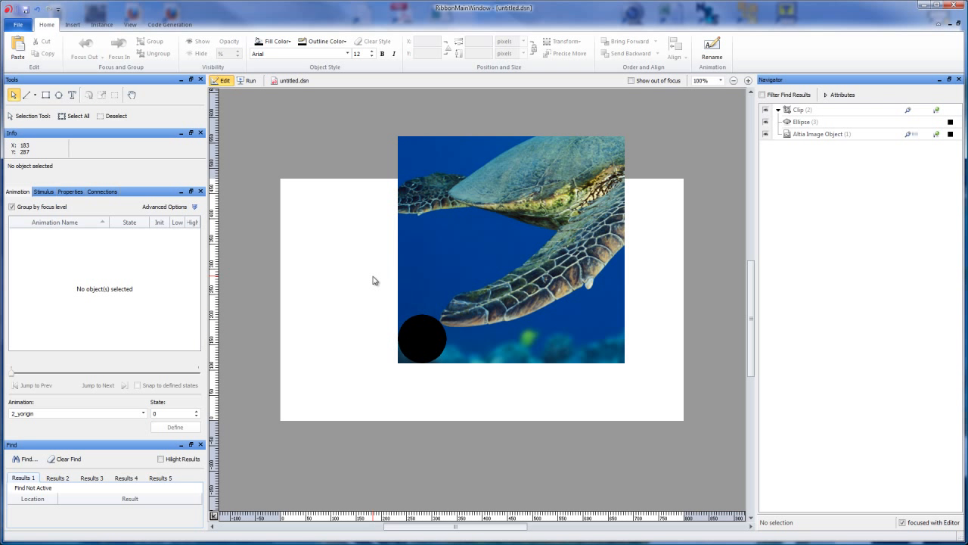
pyautogui.click(27, 95)
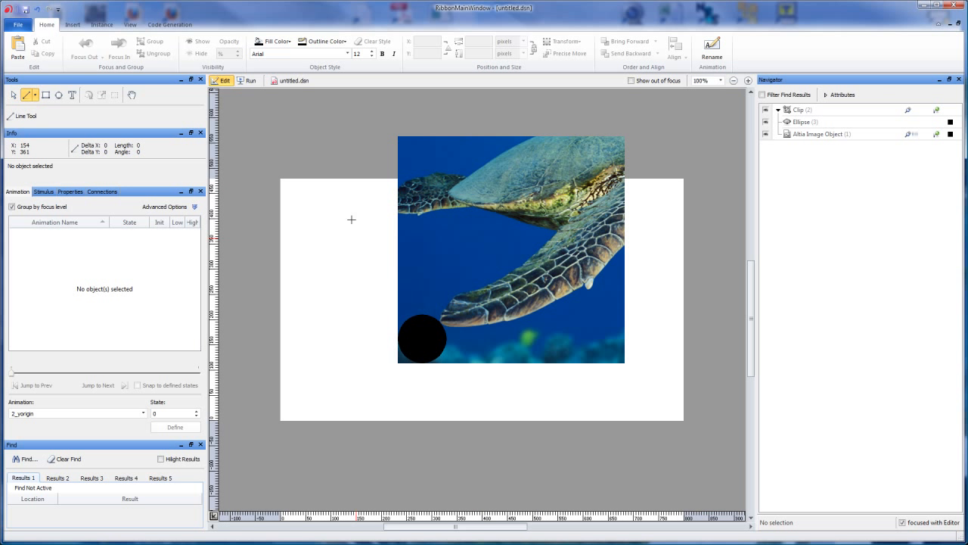
pyautogui.moveTo(380, 143); pyautogui.dragTo(372, 404)
pyautogui.moveTo(357, 369); pyautogui.dragTo(639, 390)
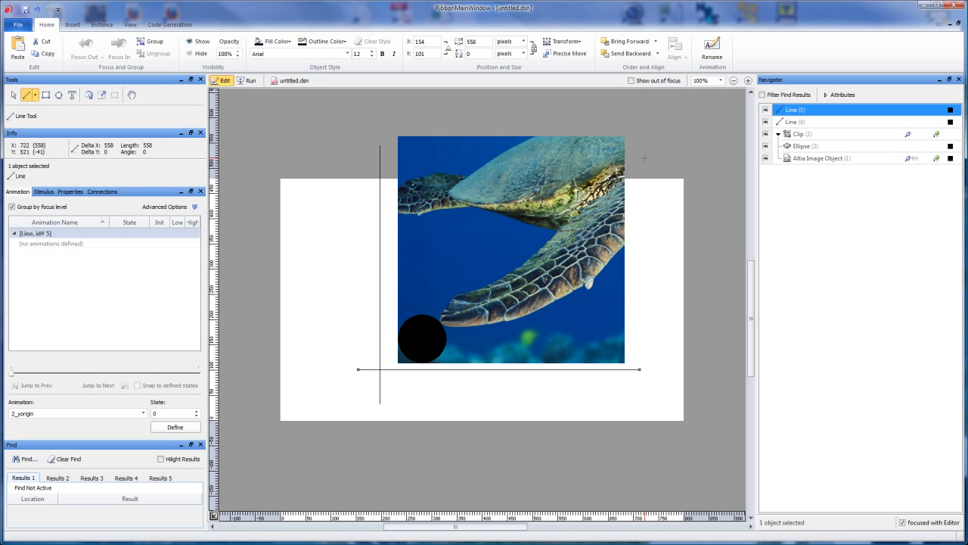
# Move the clip so its lower-left corner sits on the crossing of the two lines, at X 198, Y 102
pyautogui.click(865, 134)
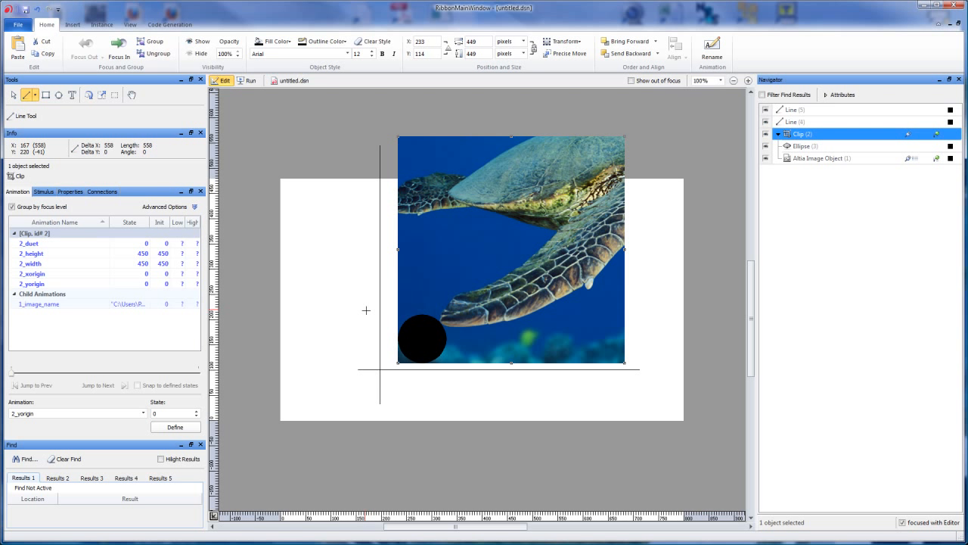
pyautogui.click(13, 95)
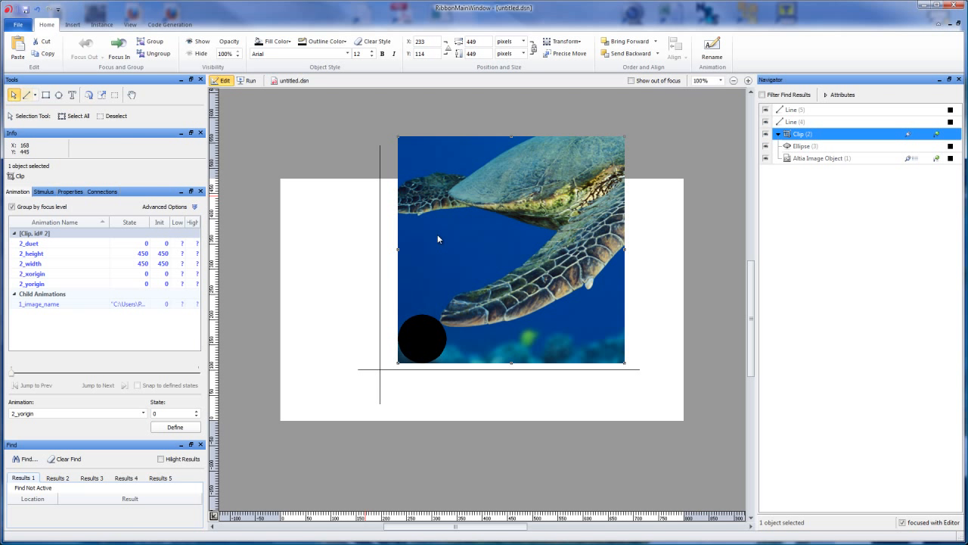
pyautogui.moveTo(487, 296); pyautogui.dragTo(463, 307)
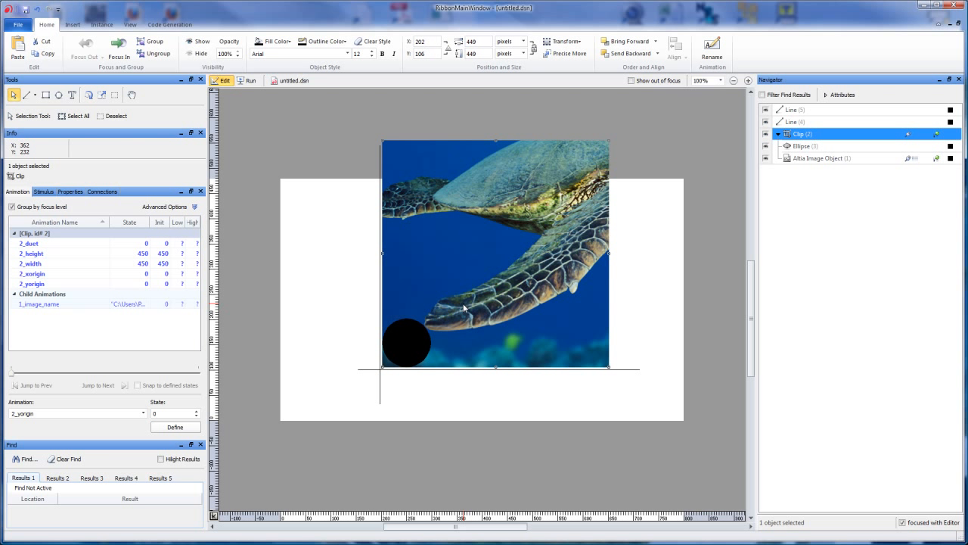
pyautogui.press('Left')
pyautogui.press('Left')
pyautogui.press('Left')
pyautogui.press('Left')
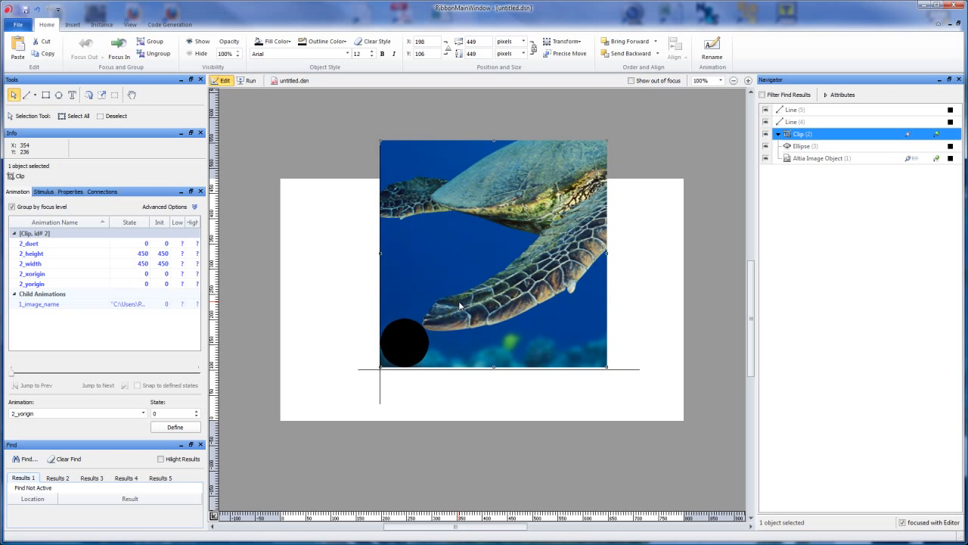
pyautogui.press('Up')
pyautogui.press('Up')
pyautogui.press('Up')
pyautogui.press('Up')
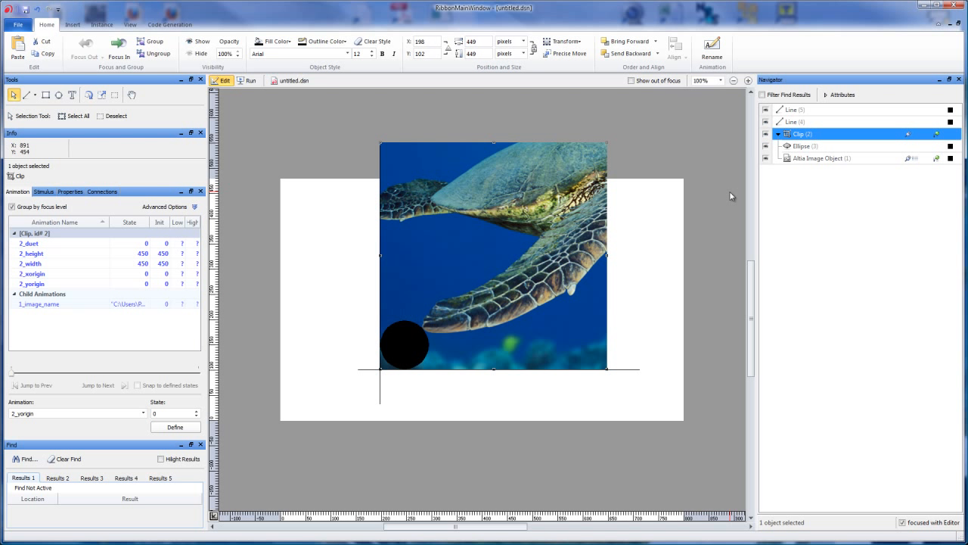
# Compare the positions of the image, the ellipse and the vertical line with the clip's lower-left origin
pyautogui.click(804, 159)
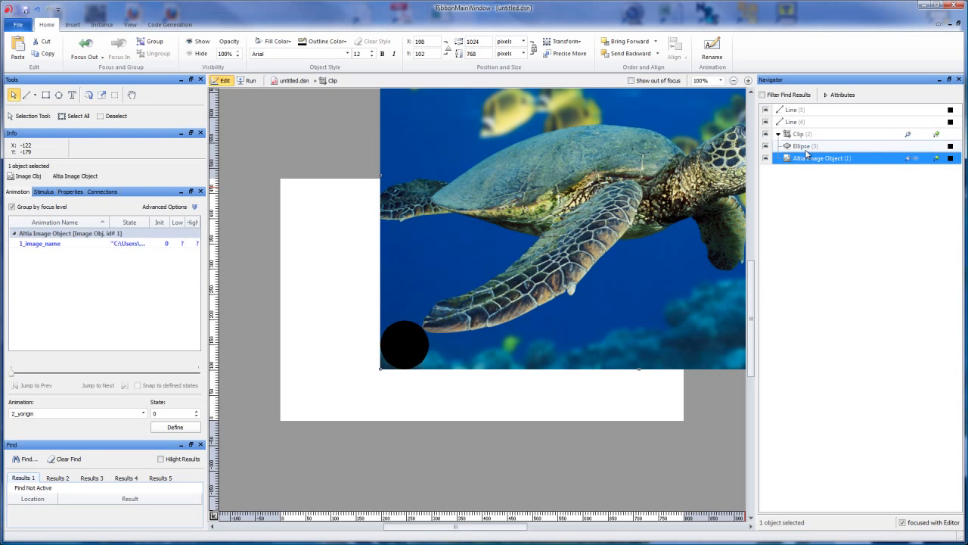
pyautogui.click(807, 148)
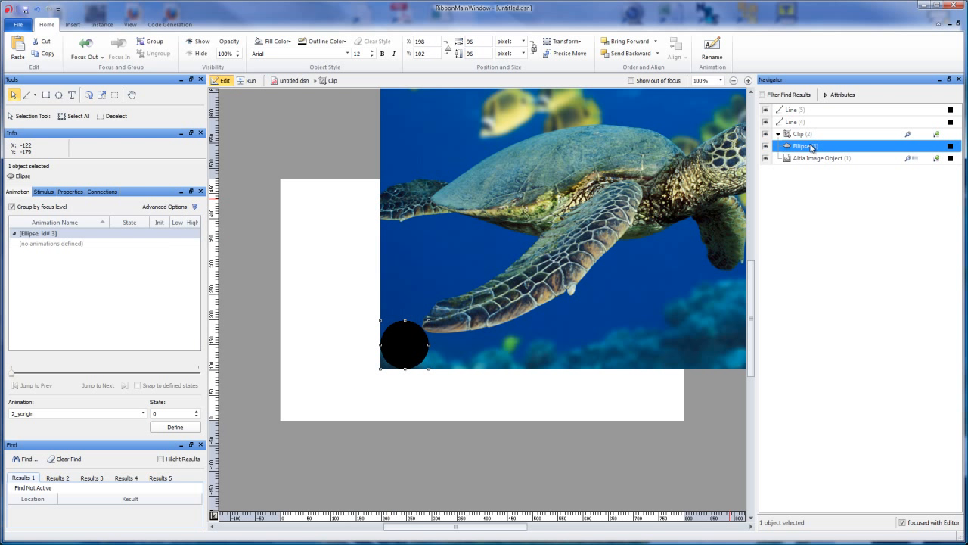
pyautogui.click(808, 122)
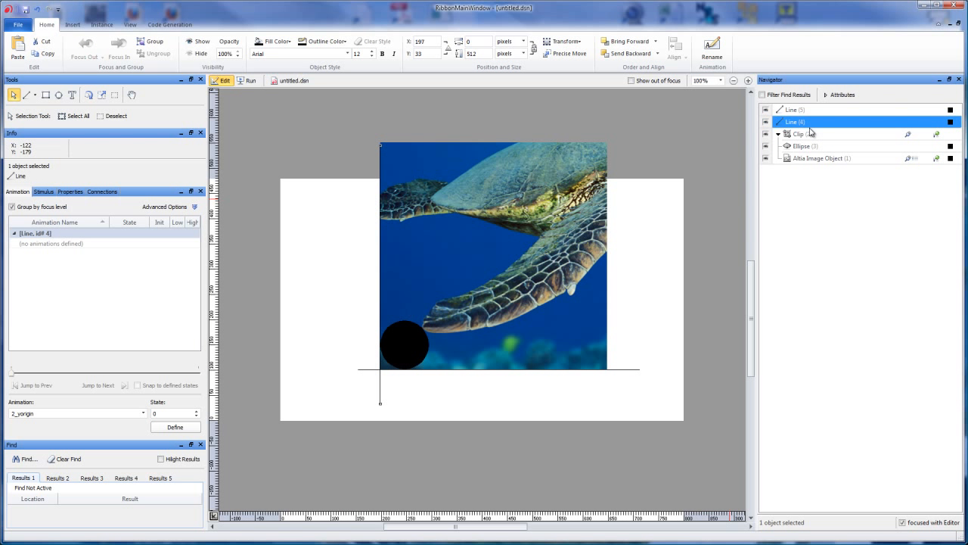
pyautogui.rightClick(468, 289)
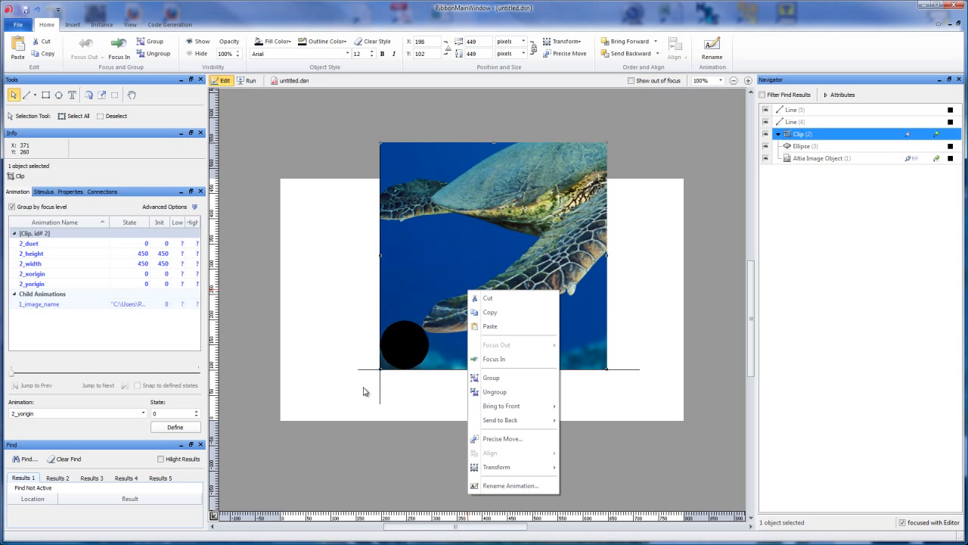
pyautogui.click(364, 391)
# Switch positioning to relative offsets and shift the ellipse inside the clip slightly left in X and by -5 in Y
pyautogui.click(796, 147)
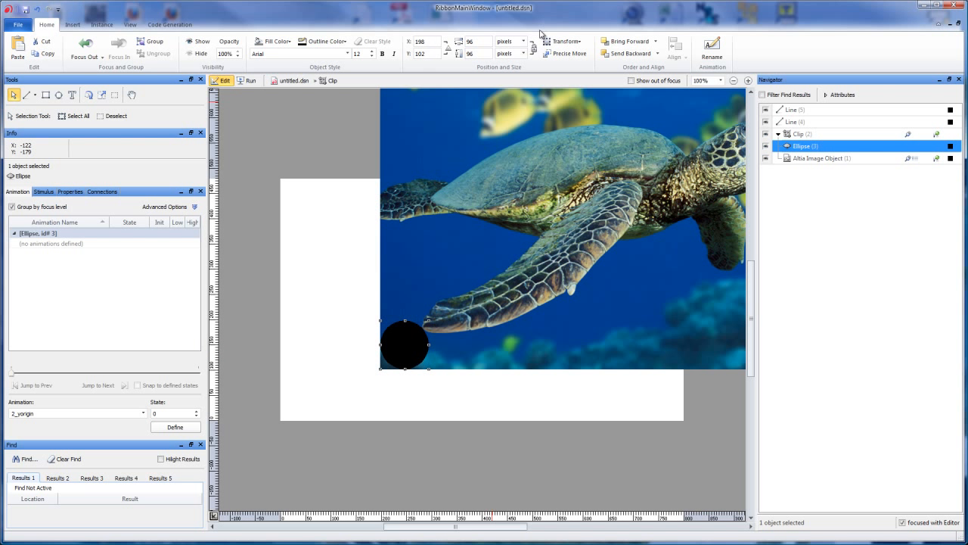
pyautogui.doubleClick(475, 41)
pyautogui.doubleClick(435, 40)
pyautogui.click(449, 50)
pyautogui.click(449, 50)
pyautogui.click(450, 50)
pyautogui.press('Return')
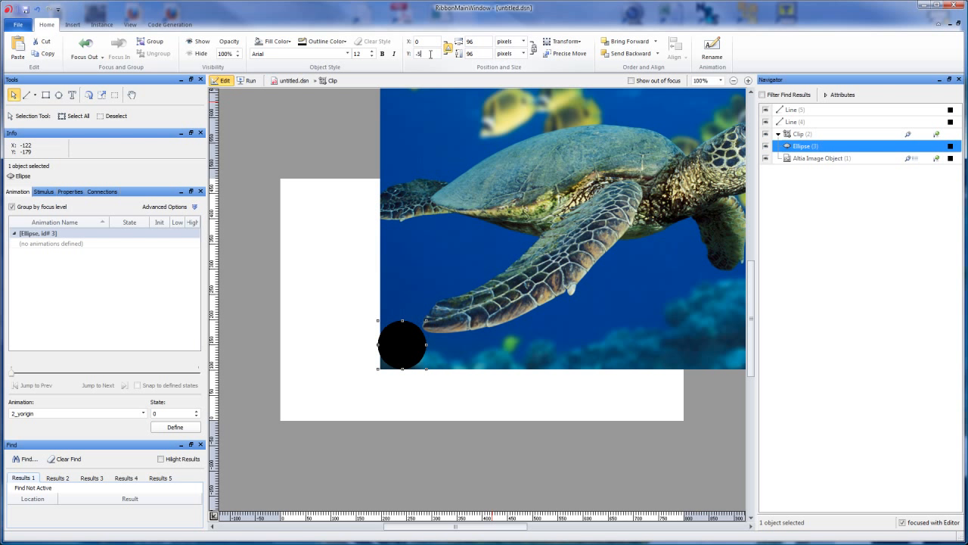
pyautogui.press('Return')
# Offset the ellipse by a further -10 in X and -10 in Y, and return to the top level with the clip selected
pyautogui.click(432, 44)
pyautogui.write('-10')
pyautogui.press('Return')
pyautogui.click(429, 52)
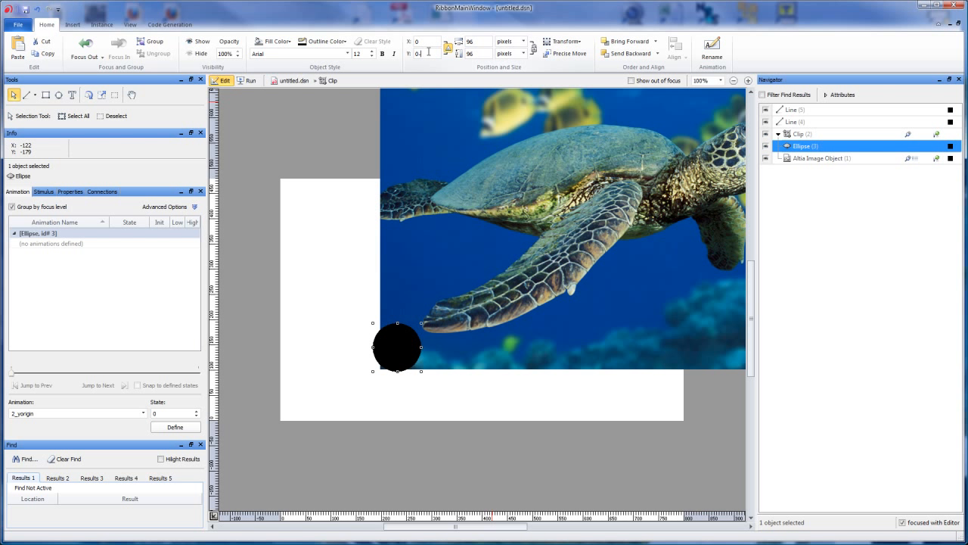
pyautogui.write('-10')
pyautogui.press('Return')
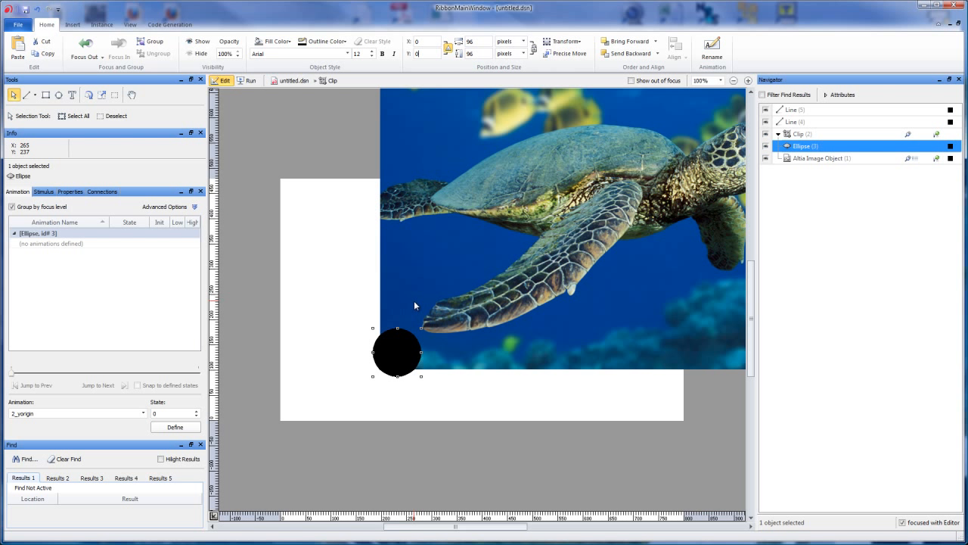
pyautogui.click(820, 123)
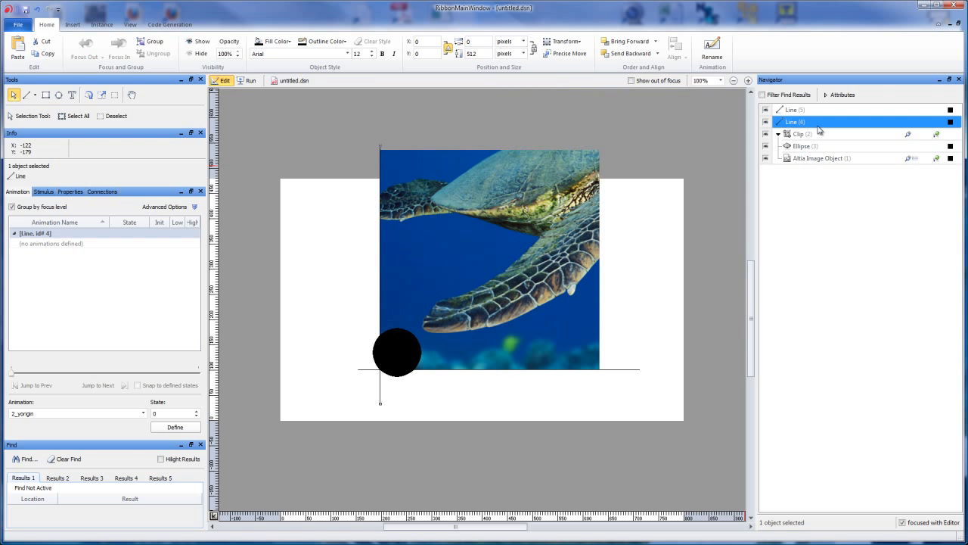
pyautogui.rightClick(388, 353)
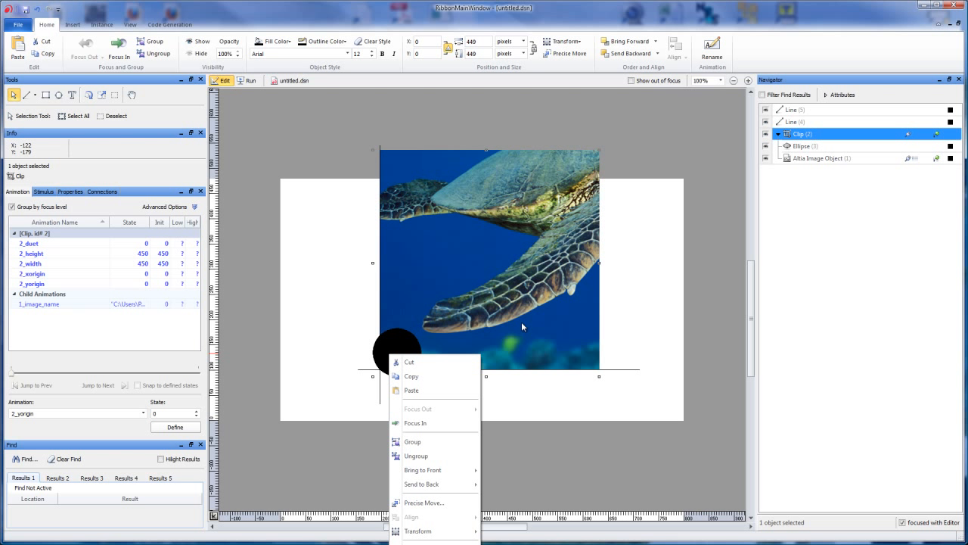
# Compare the extents of the clip, the ellipse and the image to see how the ellipse shifts the clip's origin
pyautogui.click(810, 149)
pyautogui.click(809, 158)
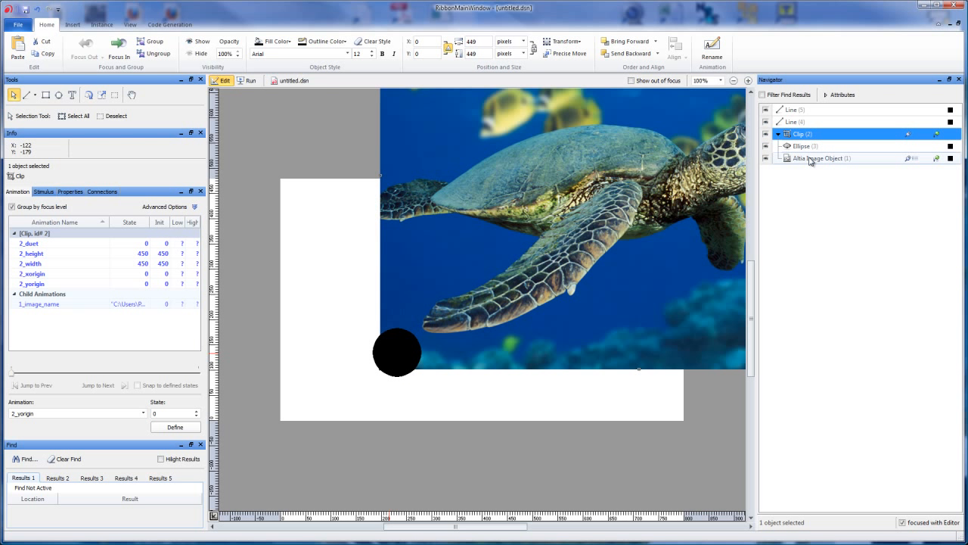
pyautogui.click(811, 158)
pyautogui.click(813, 146)
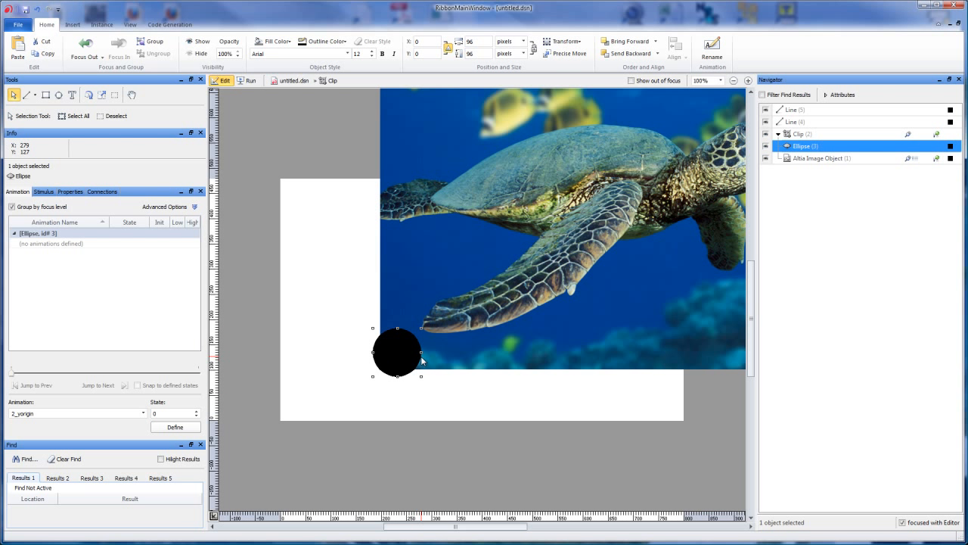
pyautogui.click(801, 136)
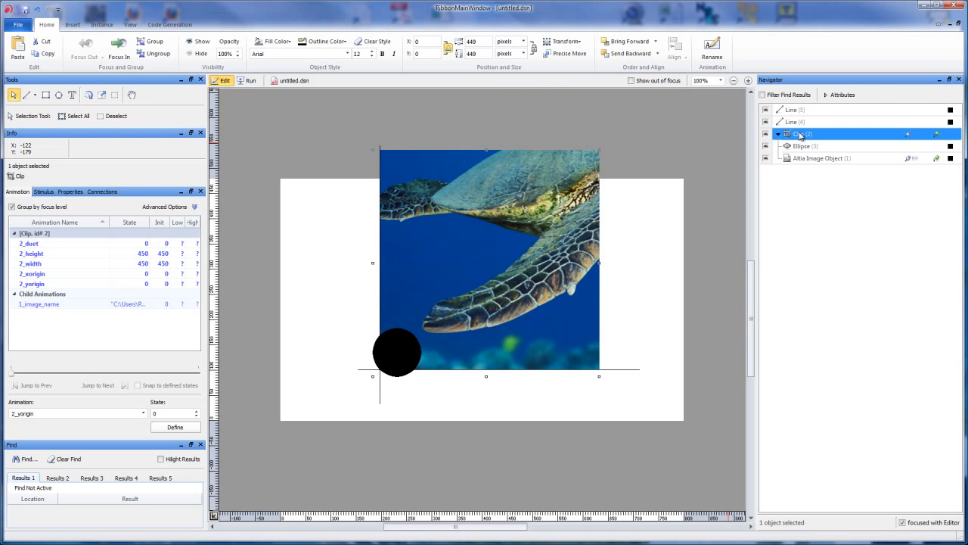
pyautogui.doubleClick(805, 146)
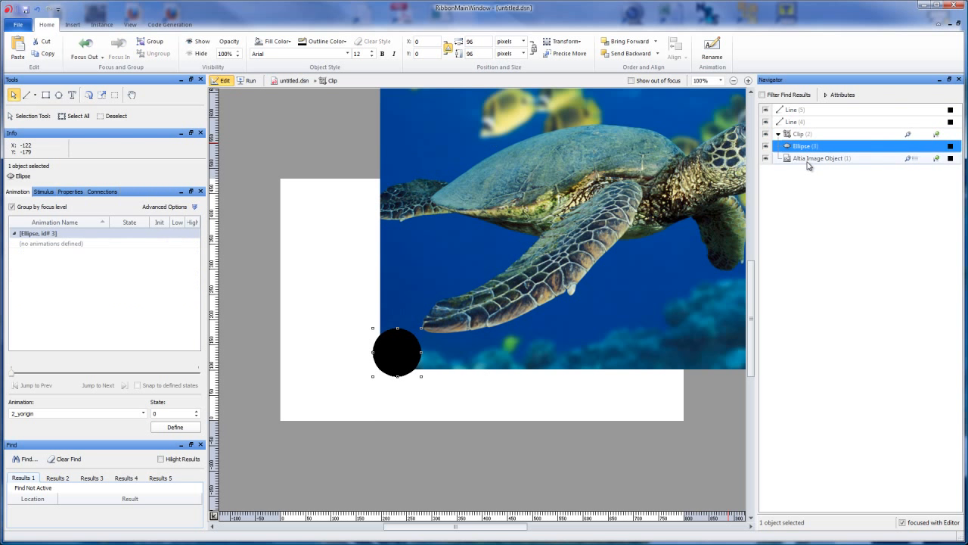
pyautogui.click(804, 159)
pyautogui.click(803, 147)
pyautogui.click(806, 137)
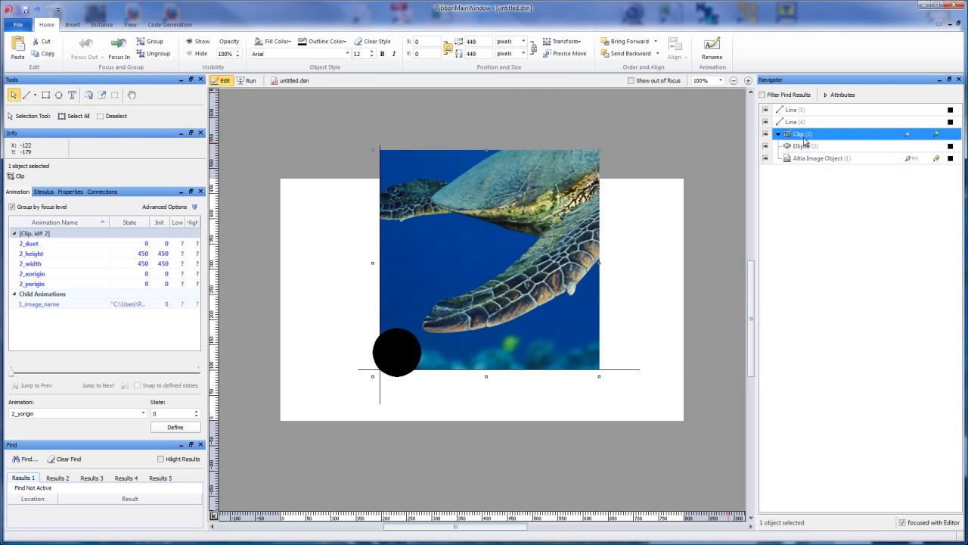
pyautogui.click(804, 148)
pyautogui.rightClick(392, 335)
pyautogui.click(454, 263)
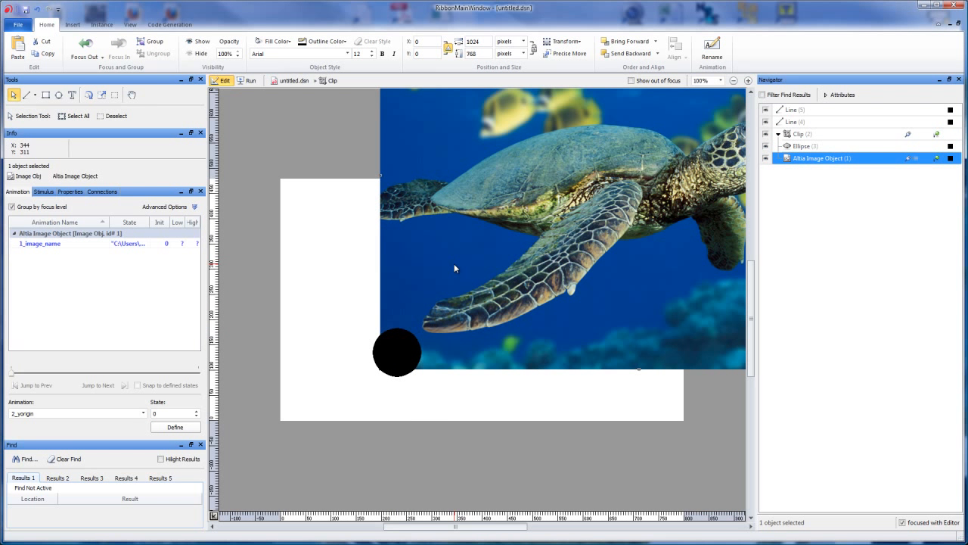
# Move the ellipse onto the image, align its left and bottom edges with the image's, and return to the clip
pyautogui.click(401, 356)
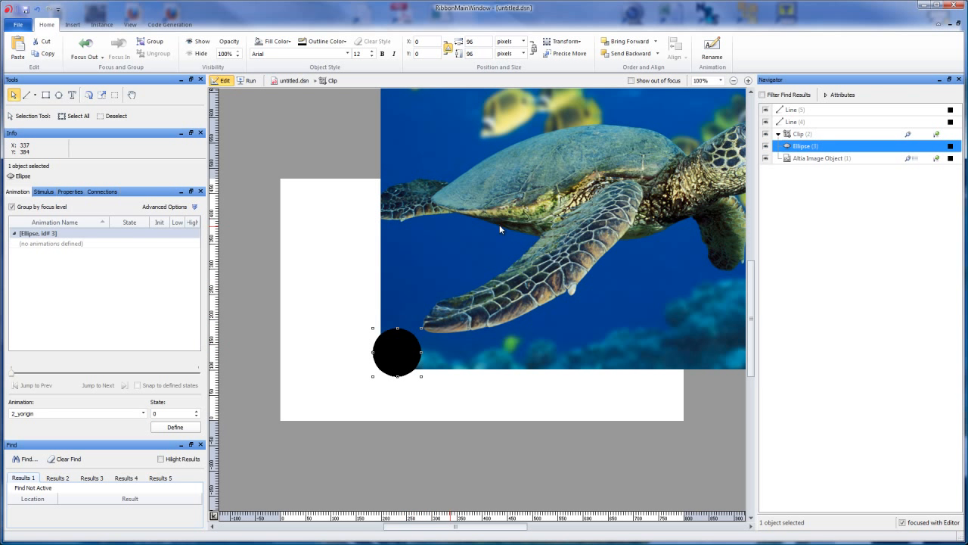
pyautogui.keyDown('ctrl'); pyautogui.click(817, 158); pyautogui.keyUp('ctrl')
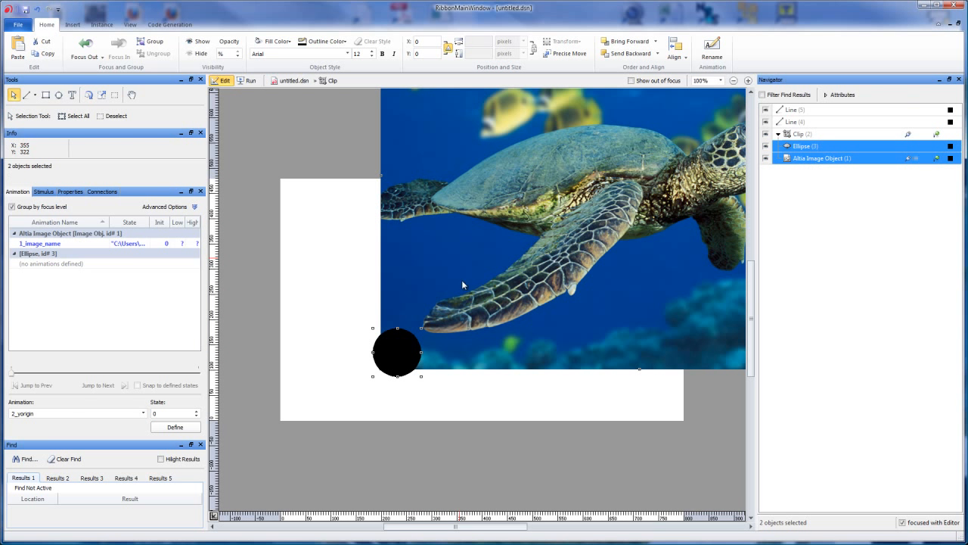
pyautogui.click(320, 275)
pyautogui.click(405, 357)
pyautogui.moveTo(406, 357); pyautogui.dragTo(482, 279)
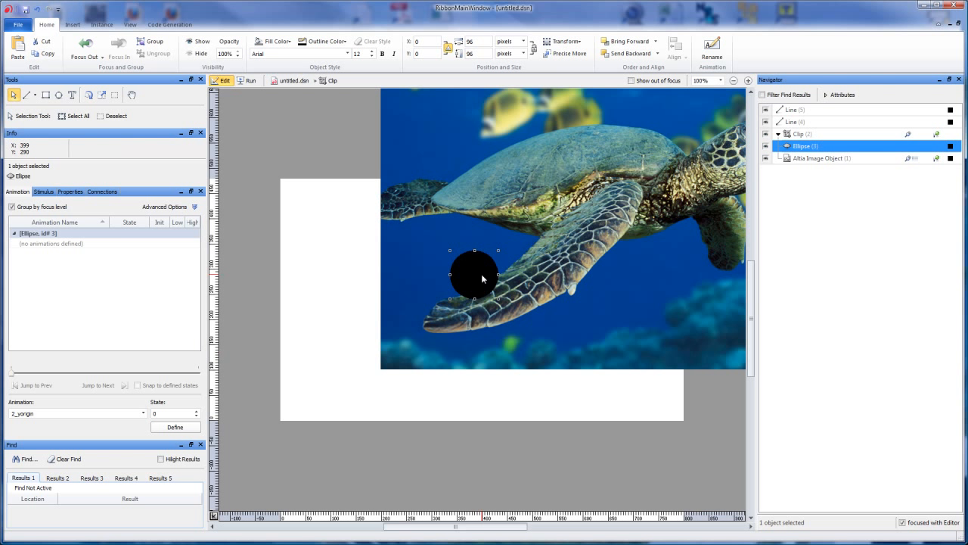
pyautogui.keyDown('ctrl'); pyautogui.click(455, 324); pyautogui.keyUp('ctrl')
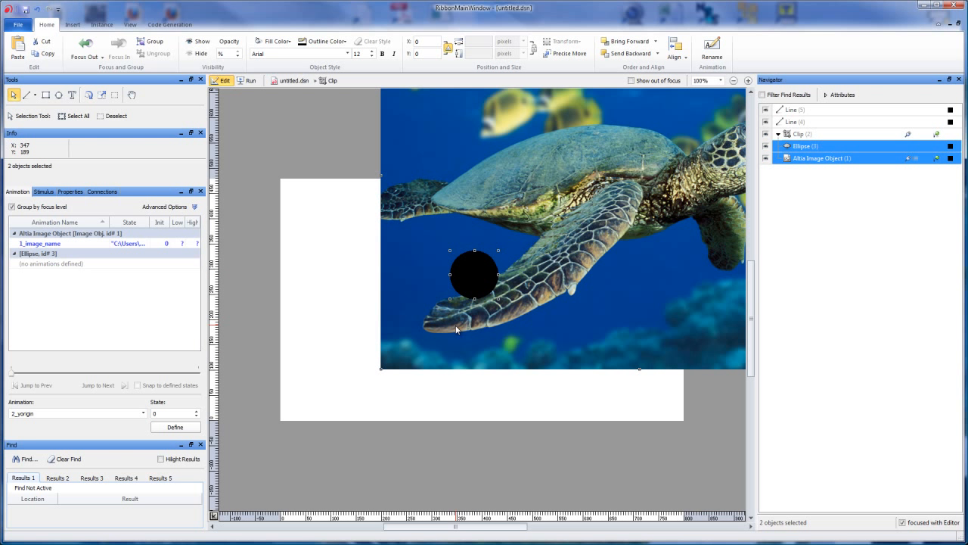
pyautogui.click(676, 49)
pyautogui.click(677, 59)
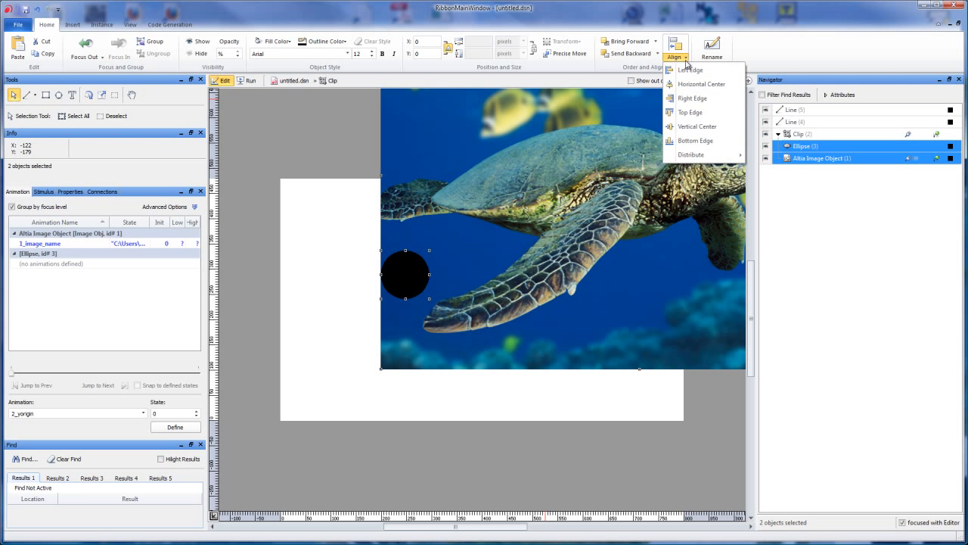
pyautogui.click(700, 140)
pyautogui.click(817, 135)
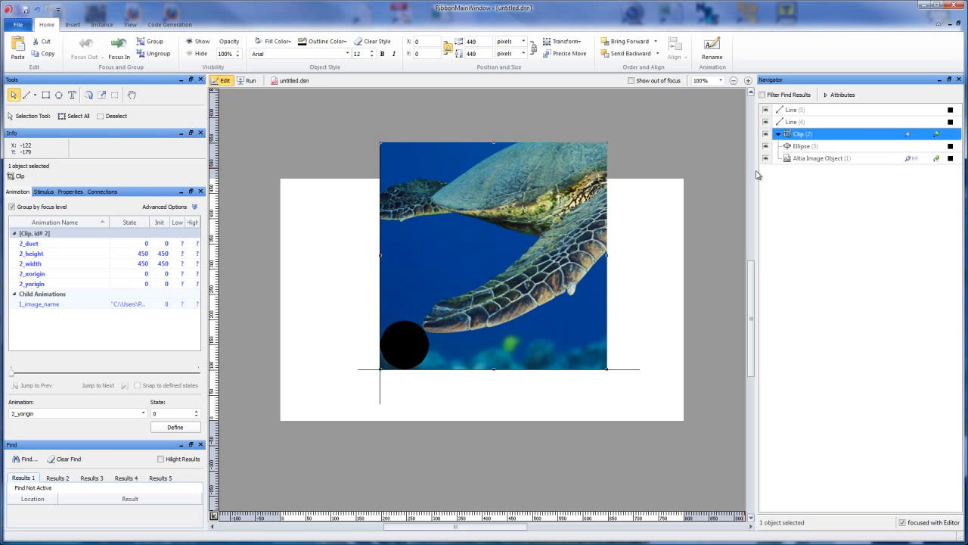
# Hide the ellipse inside the clip and select the clip again at the top level
pyautogui.click(766, 146)
pyautogui.click(833, 162)
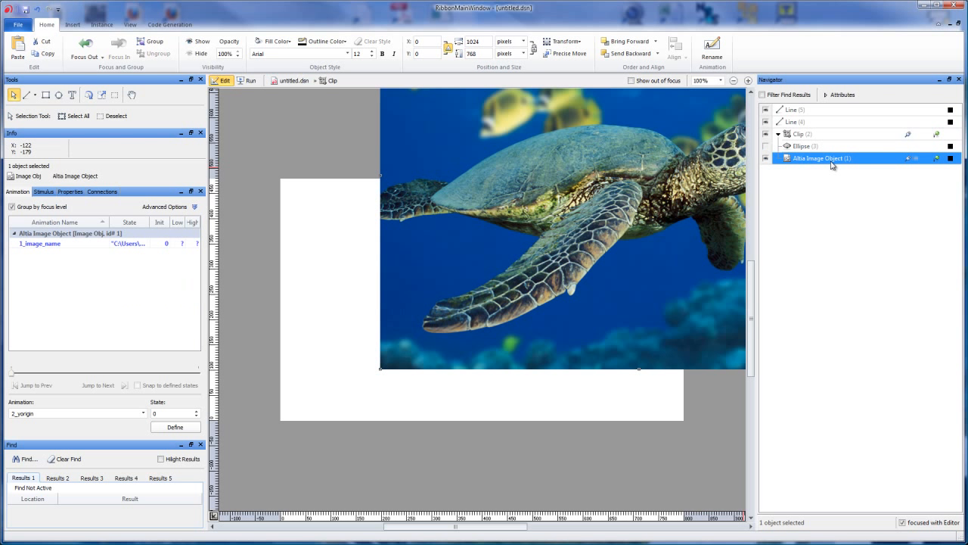
pyautogui.click(832, 135)
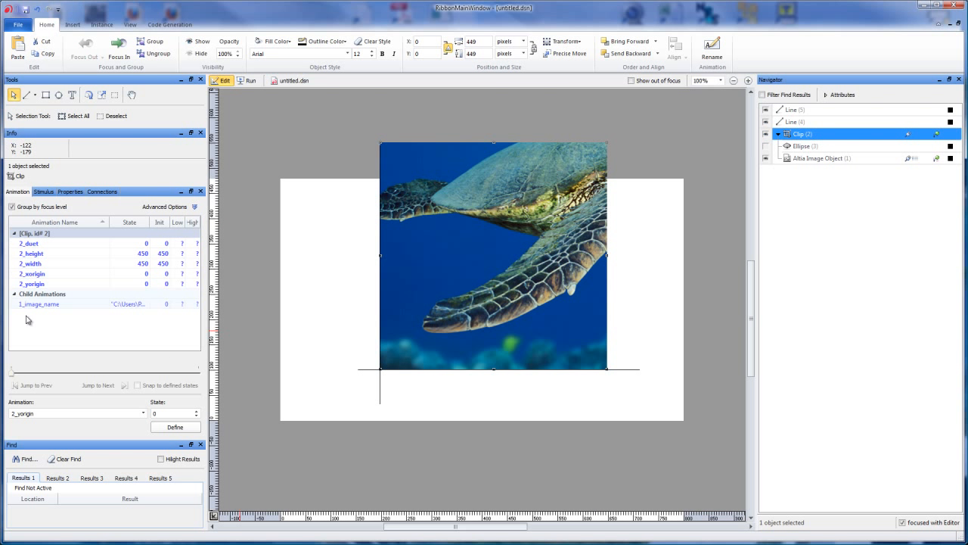
# Pan the clip's view by setting its 2_xorigin state to 62 and its 2_yorigin state to 28
pyautogui.click(64, 274)
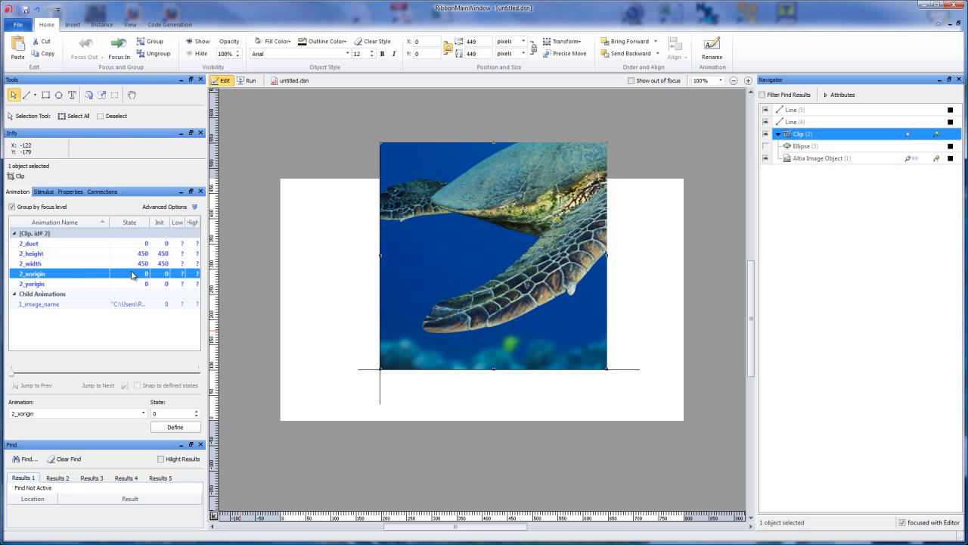
pyautogui.click(131, 275)
pyautogui.write('21')
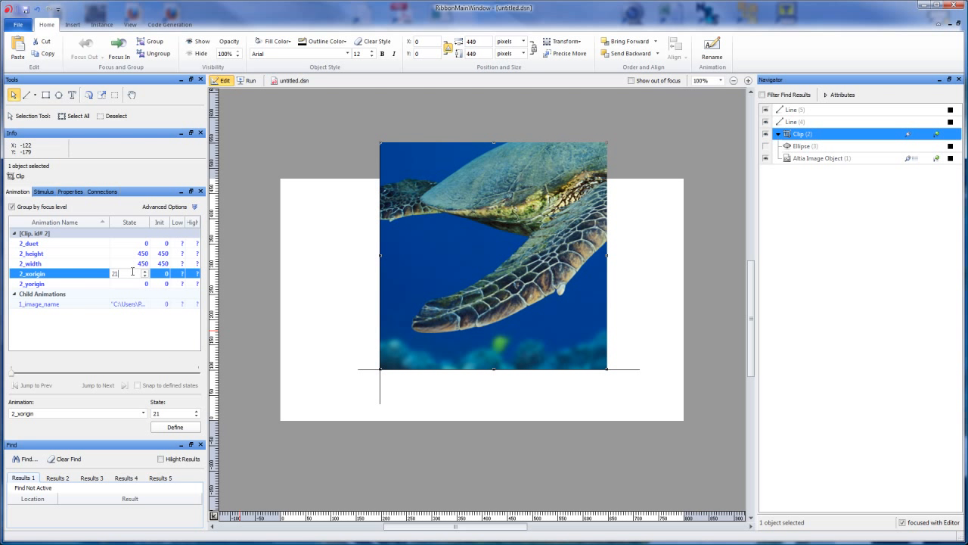
pyautogui.scroll(20, 132, 271)
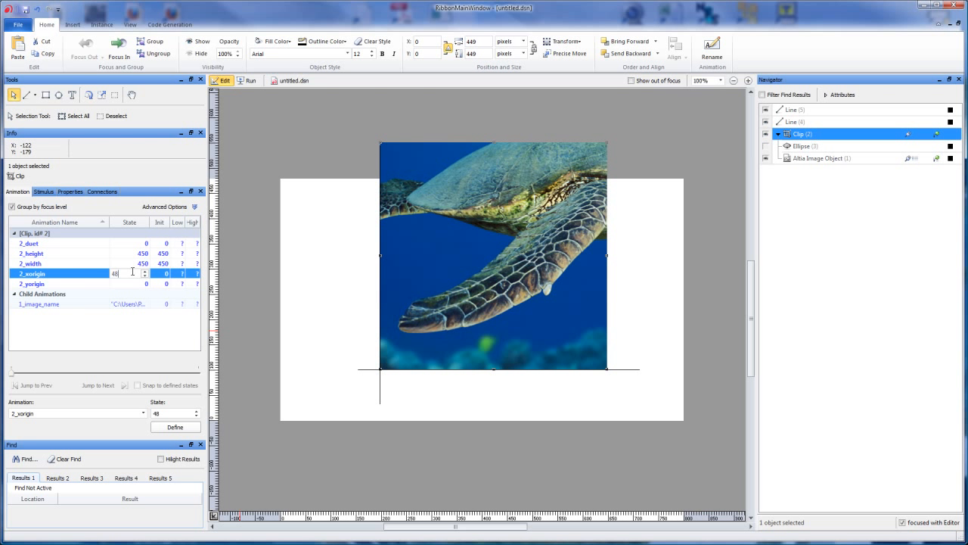
pyautogui.scroll(14, 132, 271)
pyautogui.click(133, 283)
pyautogui.write('4')
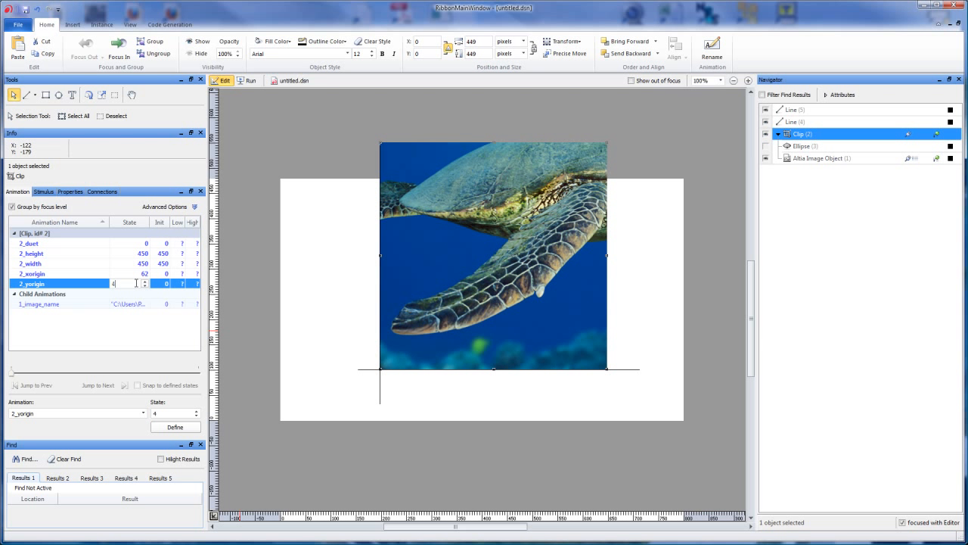
pyautogui.scroll(20, 136, 283)
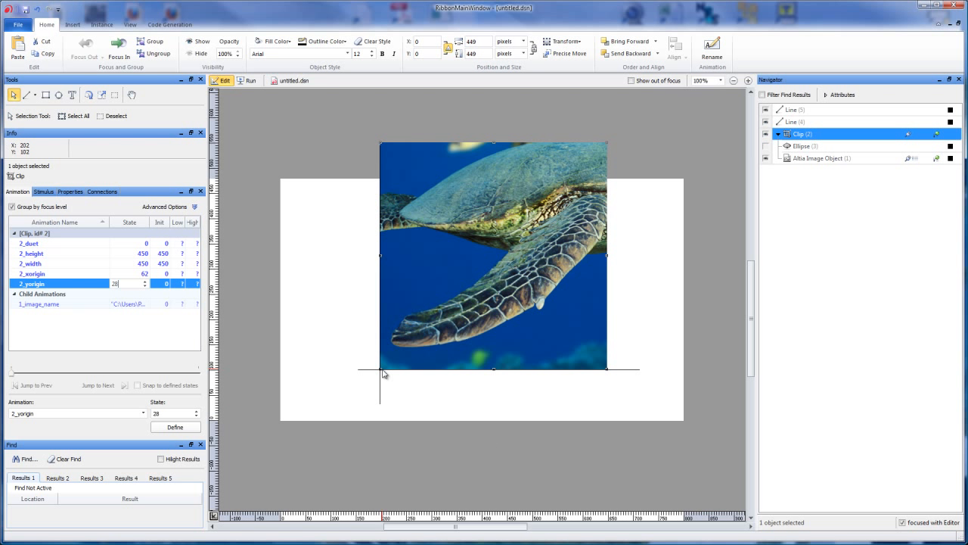
# Show the ellipse again and reselect the clip to view both children in the panned view
pyautogui.click(802, 146)
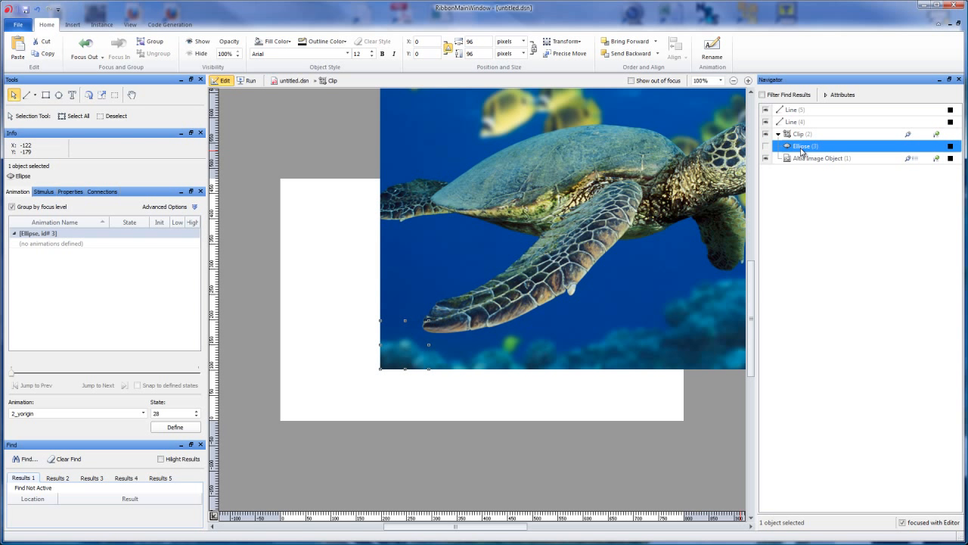
pyautogui.click(766, 147)
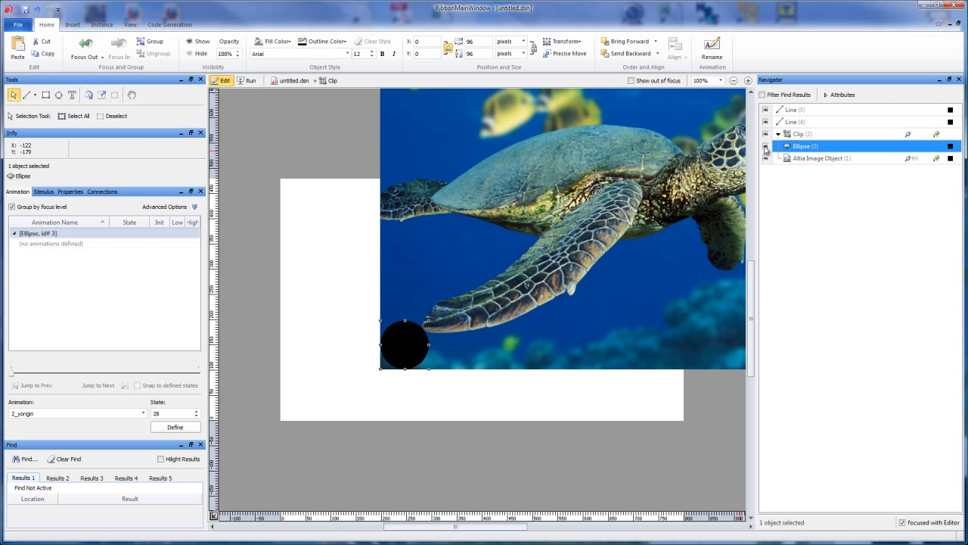
pyautogui.click(802, 135)
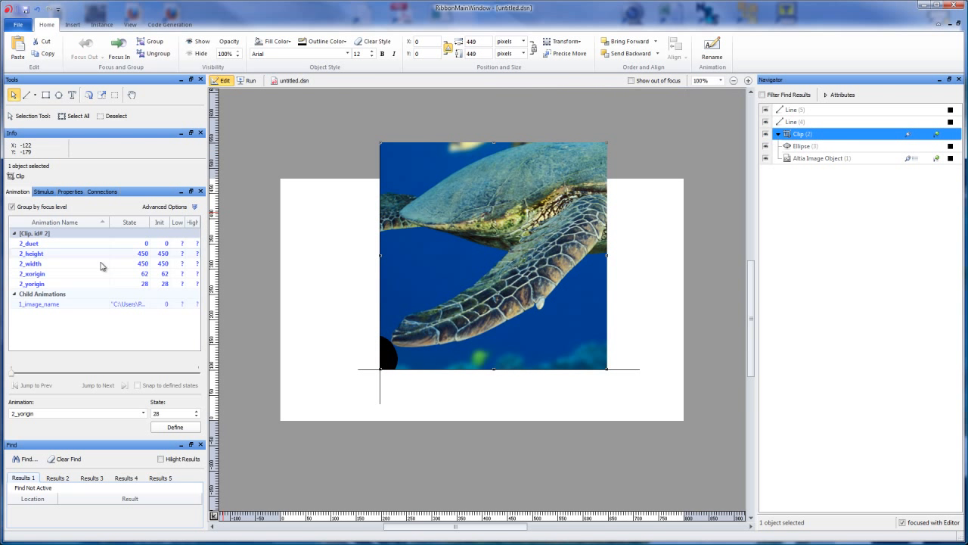
# Reset the clip's 2_xorigin and 2_yorigin states to 0
pyautogui.click(136, 273)
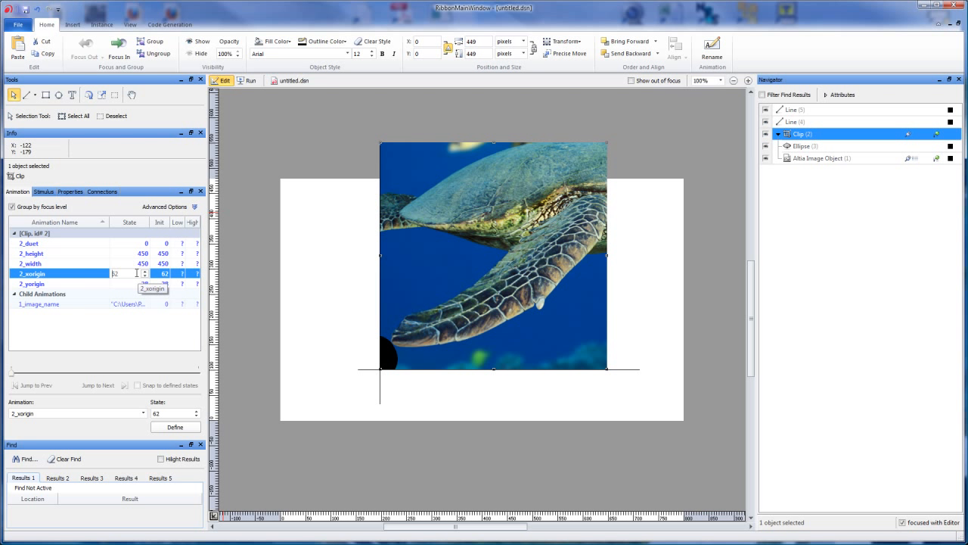
pyautogui.moveTo(125, 273); pyautogui.dragTo(106, 278)
pyautogui.write('0')
pyautogui.press('Return')
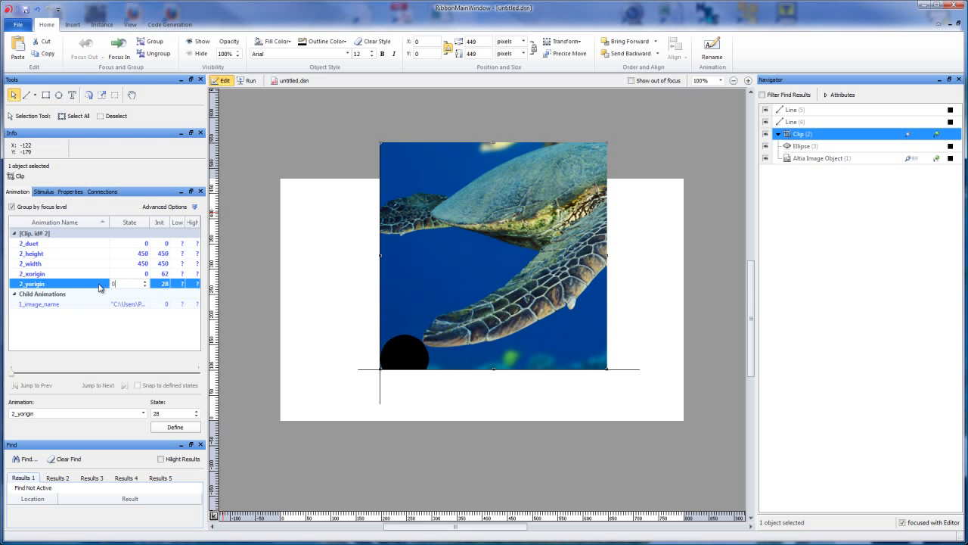
pyautogui.write('0')
pyautogui.press('Return')
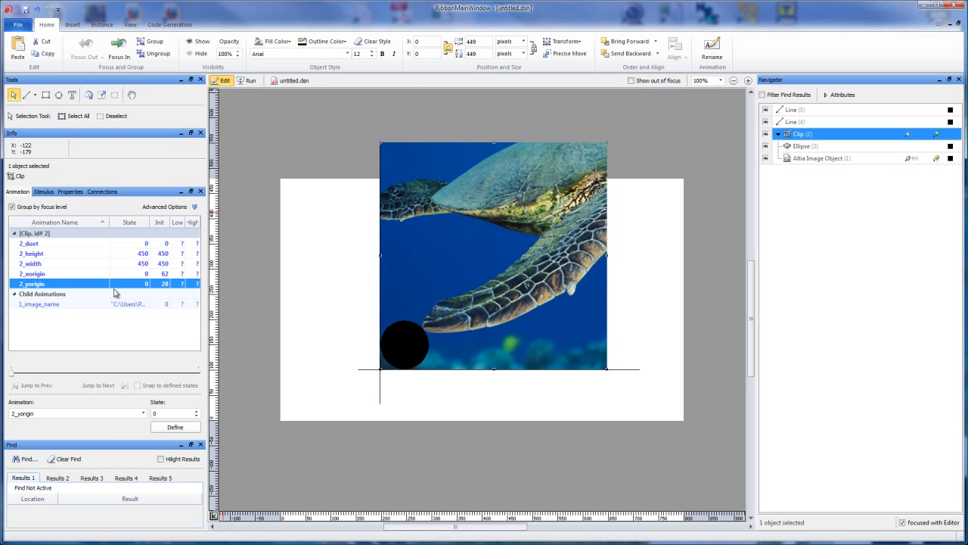
# Offset the ellipse inside the clip by -400 in X and -400 in Y, and check its position outside the canvas
pyautogui.click(803, 149)
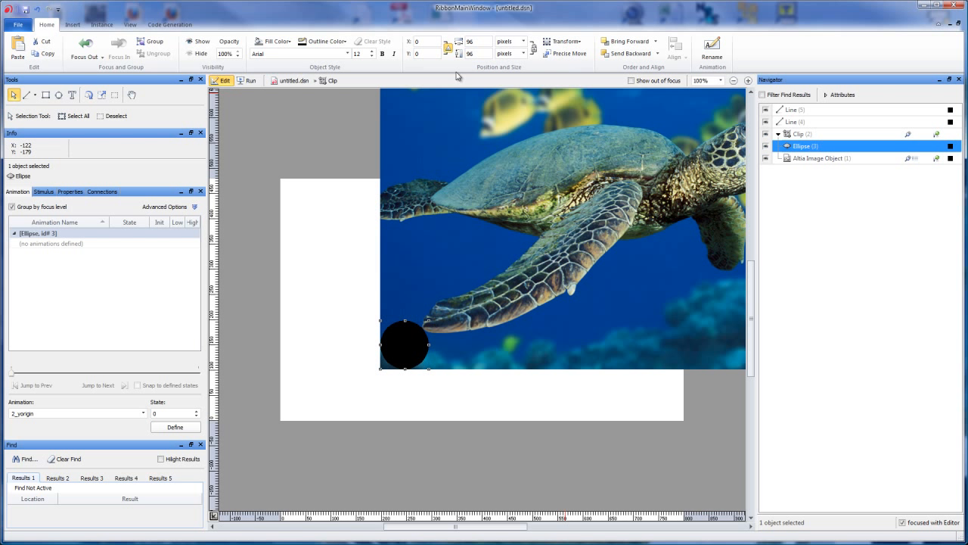
pyautogui.click(432, 39)
pyautogui.press('Return')
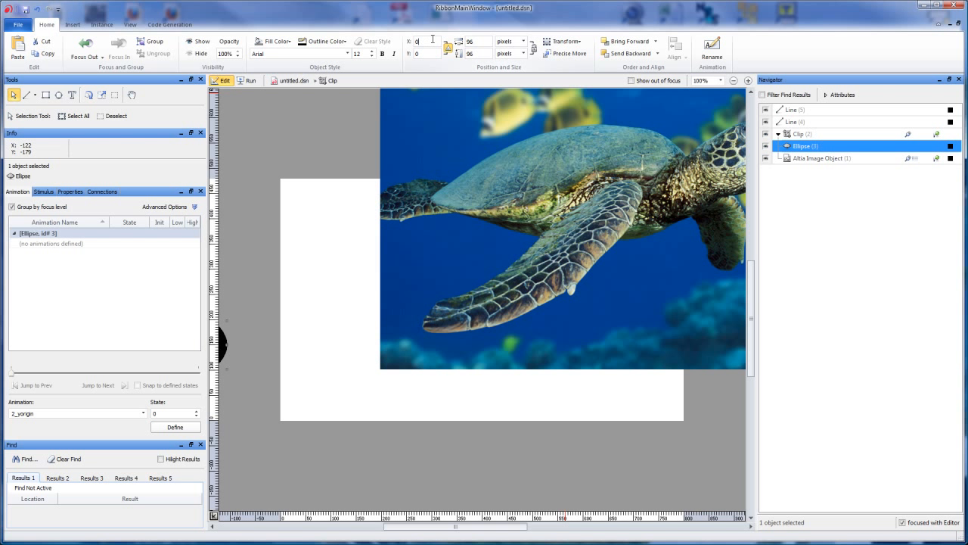
pyautogui.click(427, 53)
pyautogui.write('-400')
pyautogui.press('Return')
pyautogui.click(733, 80)
pyautogui.click(734, 81)
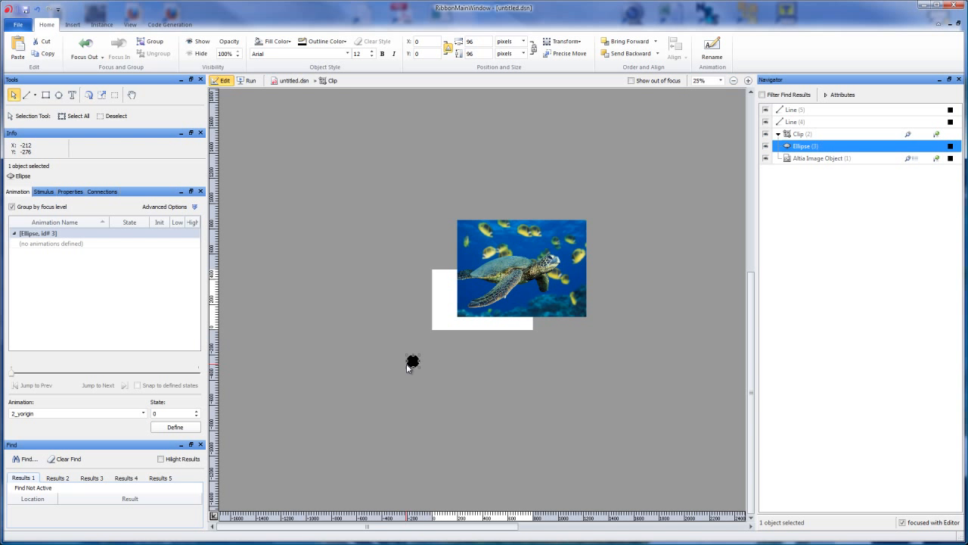
pyautogui.click(748, 80)
pyautogui.click(747, 80)
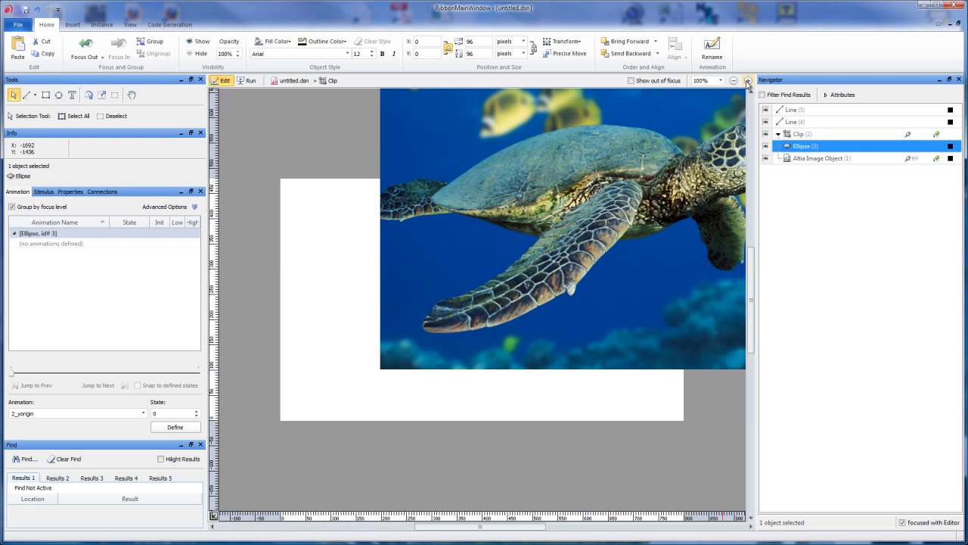
# Select the clip and examine its extent relative to the distant ellipse and the two lines
pyautogui.click(801, 136)
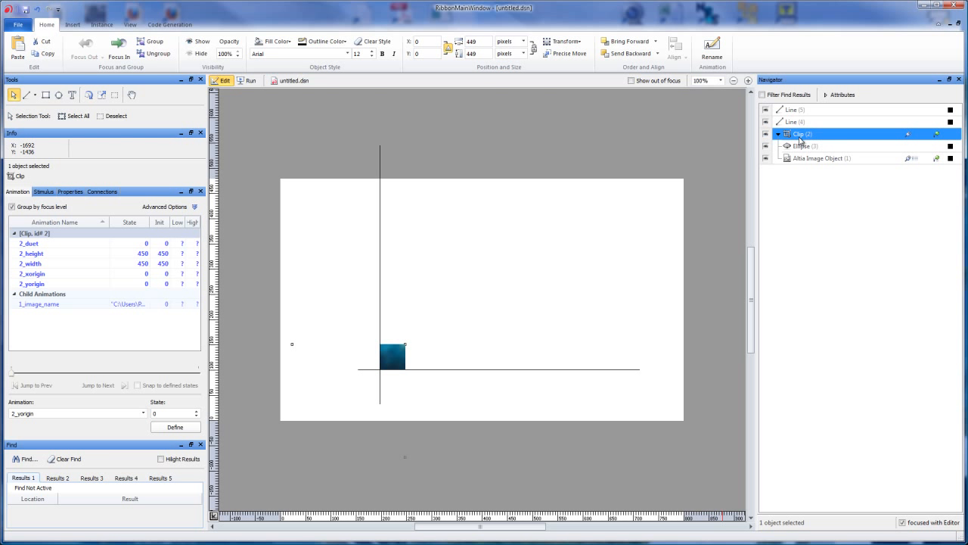
pyautogui.click(734, 82)
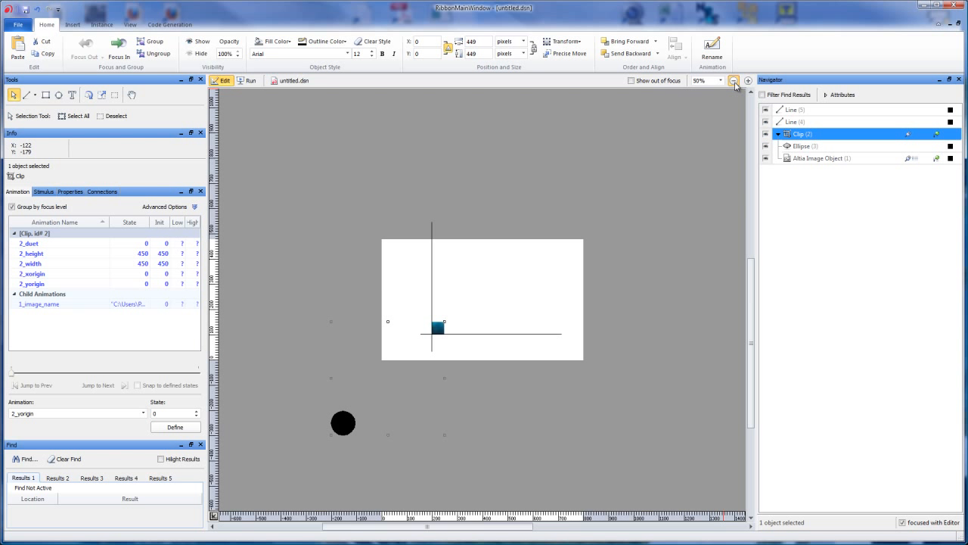
pyautogui.click(734, 81)
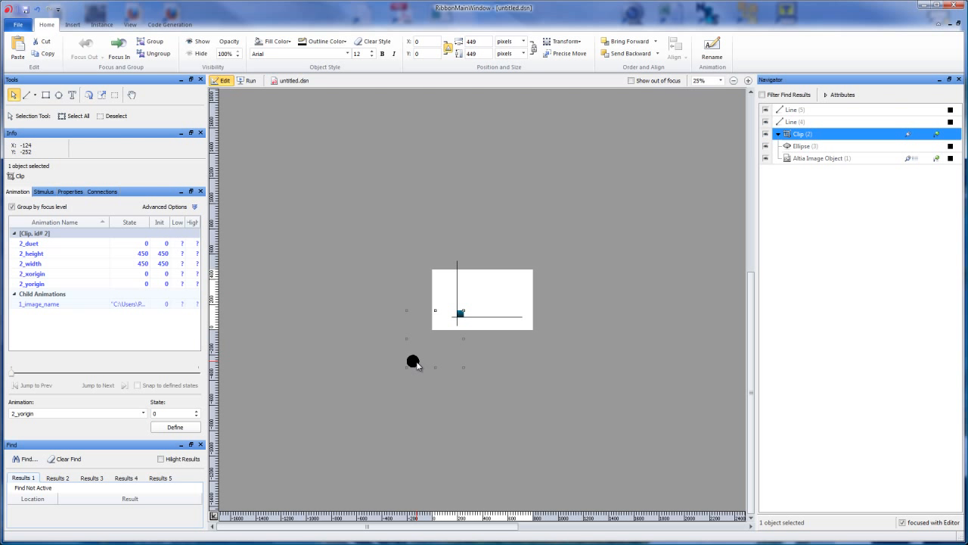
pyautogui.moveTo(416, 362); pyautogui.dragTo(416, 363)
pyautogui.moveTo(417, 366); pyautogui.dragTo(454, 327)
pyautogui.hotkey('ctrl', 'z')
# Shift the clip in X and Y so its lower-left corner sits on the crossing of the two lines
pyautogui.press('BackSpace')
pyautogui.write('0')
pyautogui.press('Return')
pyautogui.click(427, 56)
pyautogui.press('BackSpace')
pyautogui.write('0')
pyautogui.press('Return')
pyautogui.click(748, 80)
pyautogui.click(747, 80)
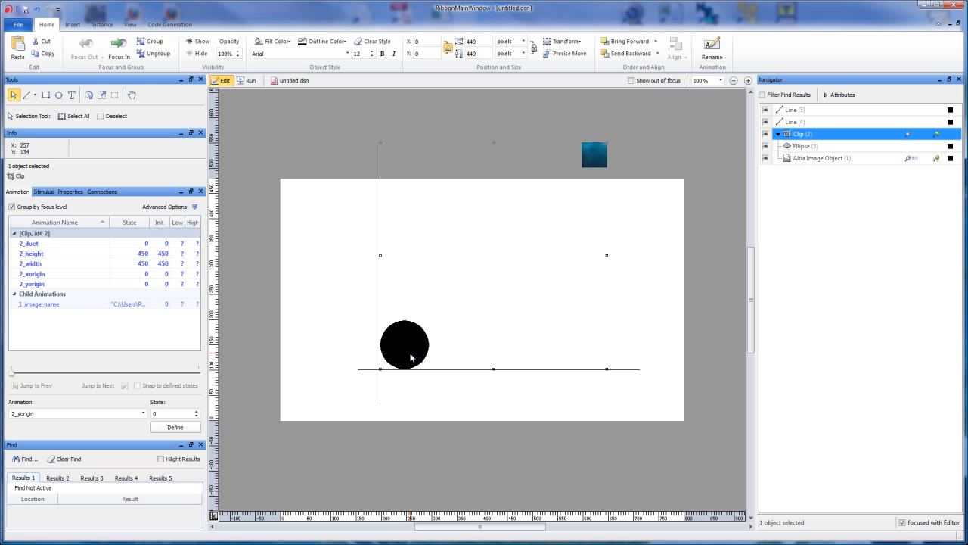
# Set the clip's 2_xorigin and 2_yorigin states to 400
pyautogui.click(121, 275)
pyautogui.click(121, 275)
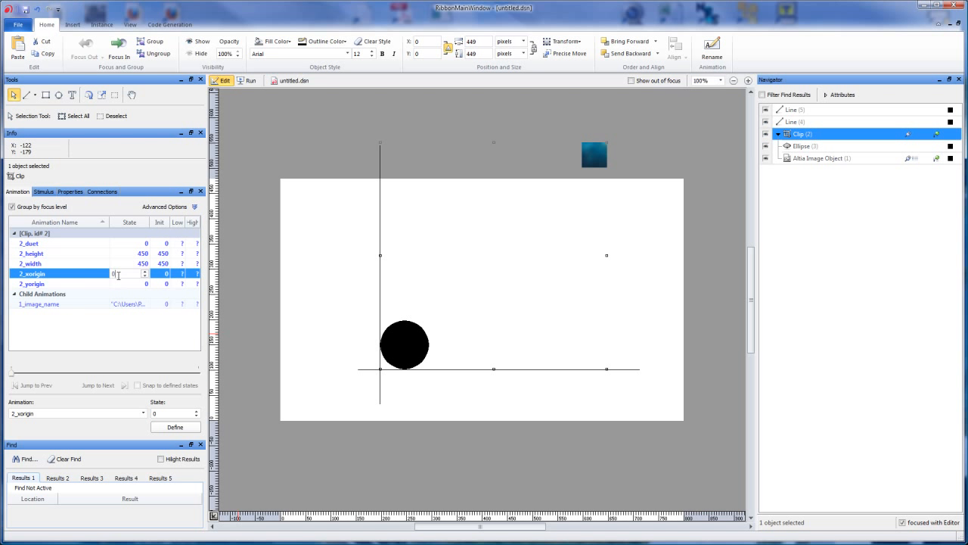
pyautogui.press('BackSpace')
pyautogui.write('400')
pyautogui.press('Return')
pyautogui.click(127, 284)
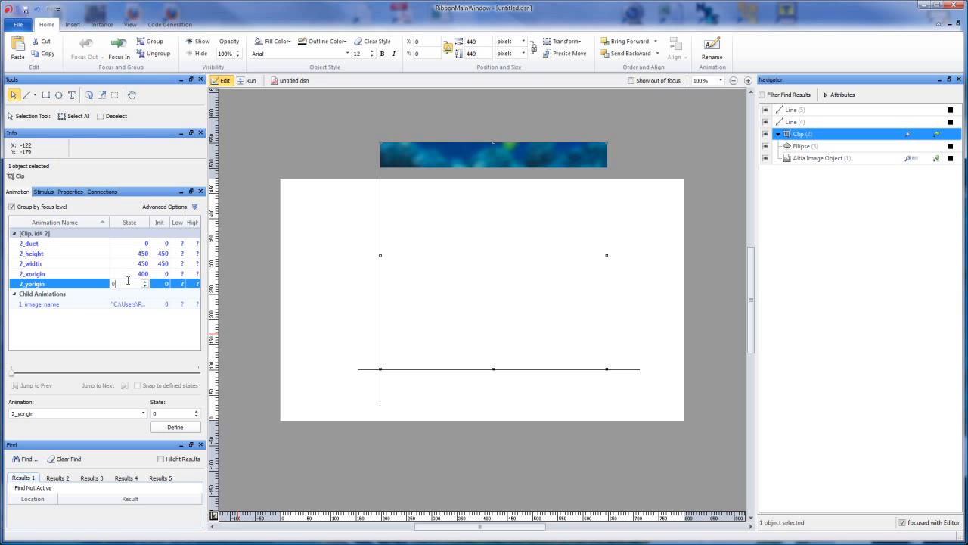
pyautogui.write('400')
pyautogui.press('Return')
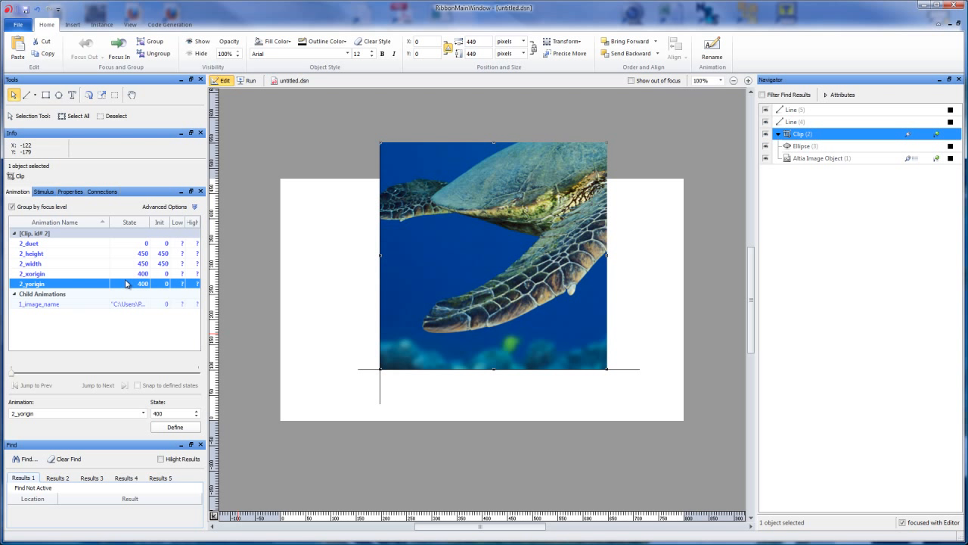
# Nudge the clip's origin to a 2_xorigin state of 393 and a 2_yorigin state of 401
pyautogui.click(144, 275)
pyautogui.click(145, 276)
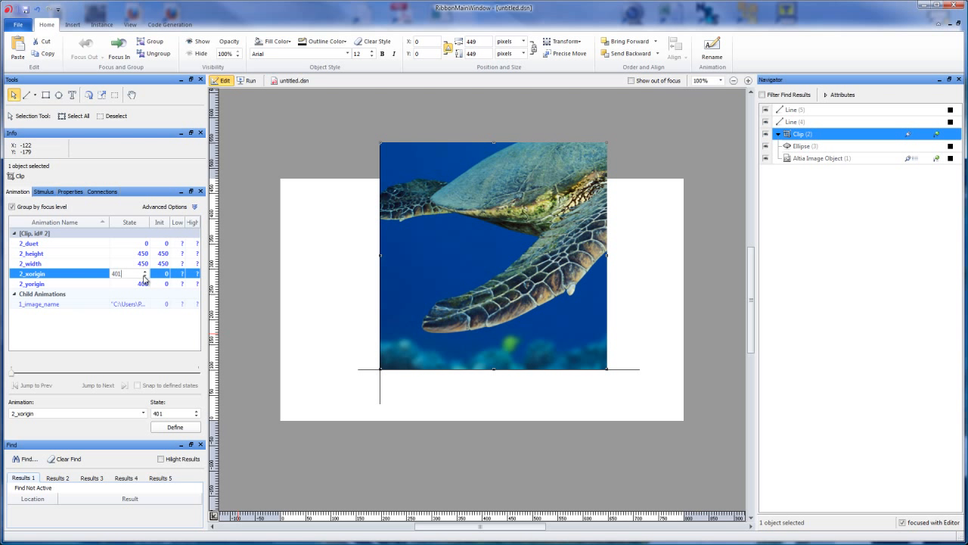
pyautogui.click(144, 276)
pyautogui.click(131, 283)
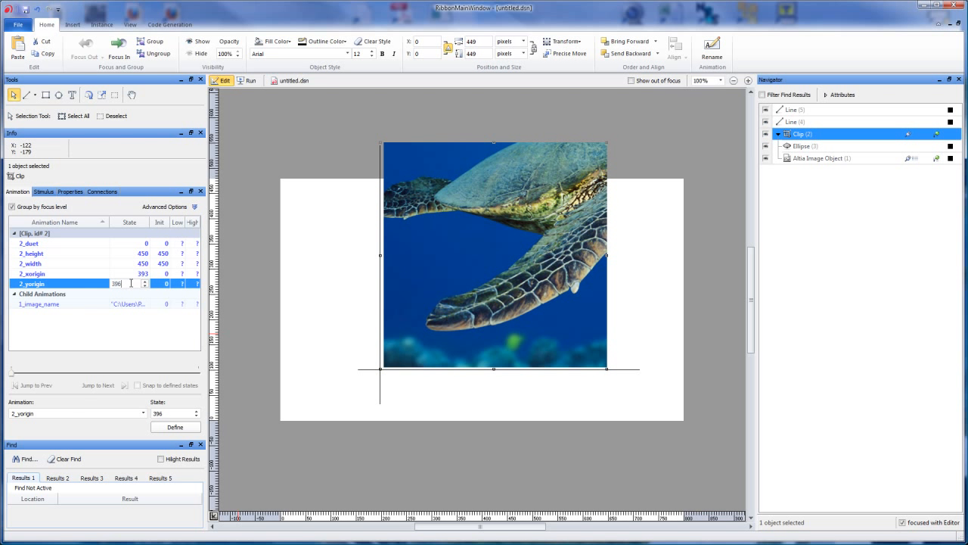
pyautogui.click(145, 281)
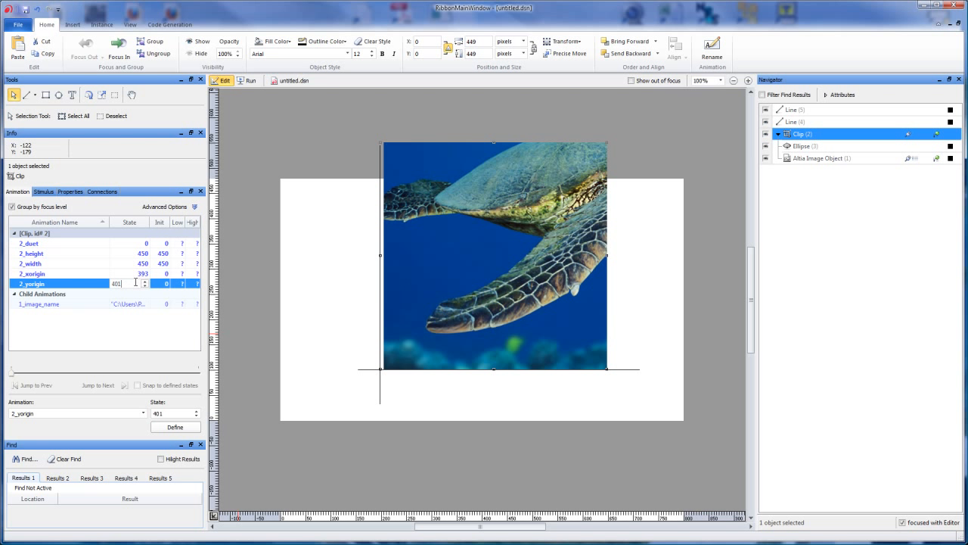
# Set the clip's 2_xorigin state to 0
pyautogui.click(134, 273)
pyautogui.doubleClick(117, 274)
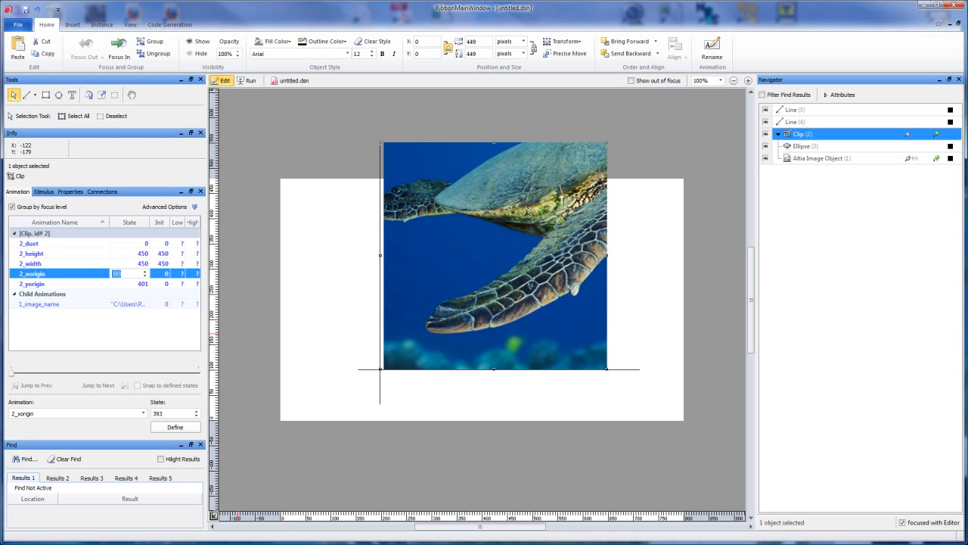
pyautogui.write('0')
pyautogui.press('Return')
pyautogui.click(133, 283)
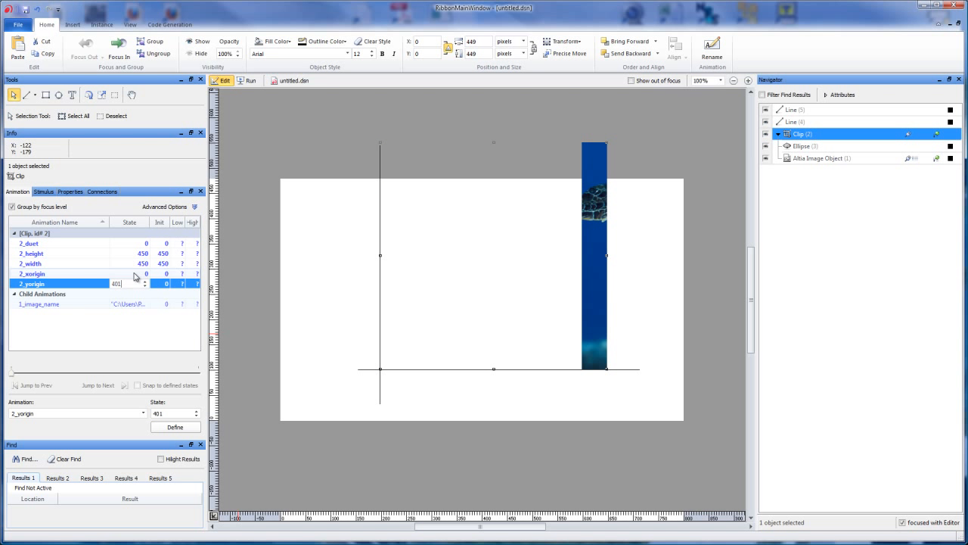
# Restore the clip's 2_xorigin and 2_yorigin states to 400
pyautogui.click(134, 273)
pyautogui.write('40')
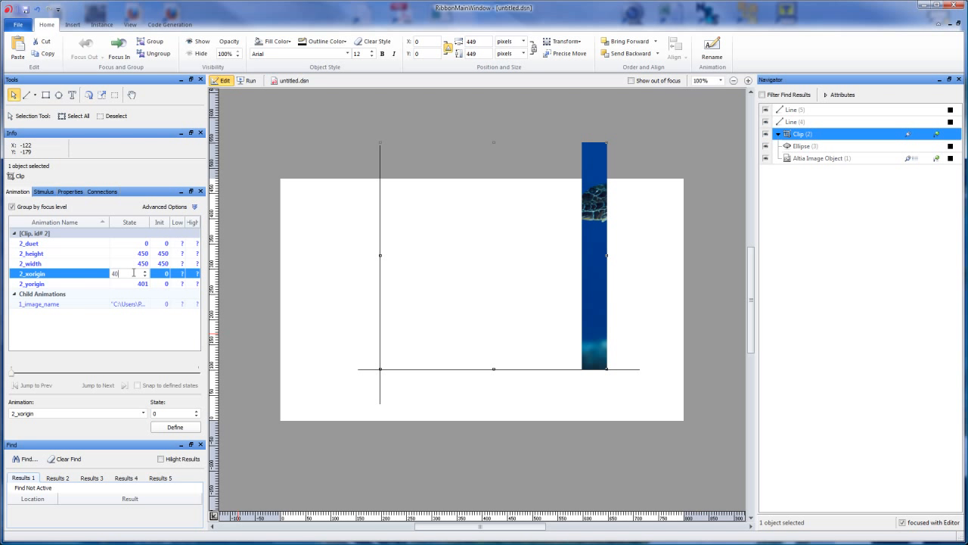
pyautogui.write('0')
pyautogui.press('Return')
pyautogui.click(125, 283)
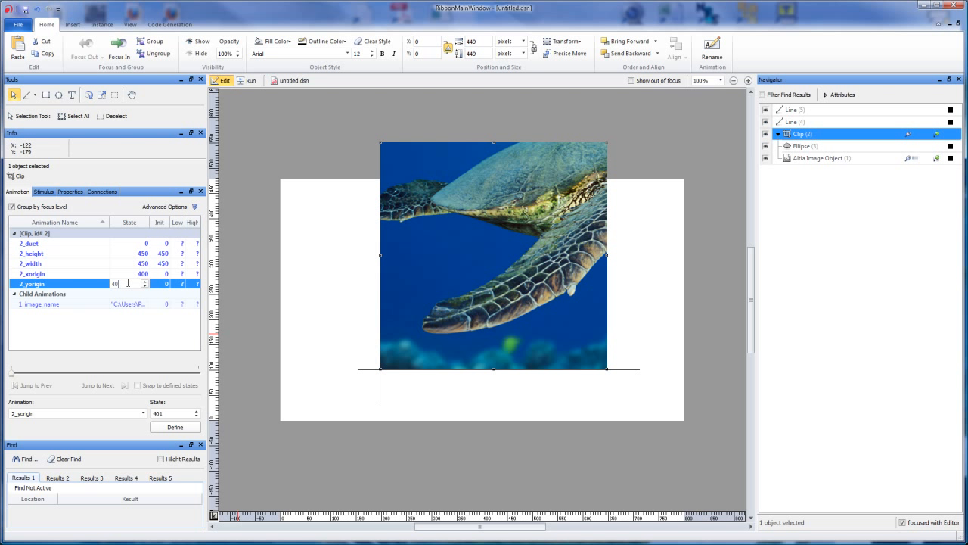
pyautogui.press('Return')
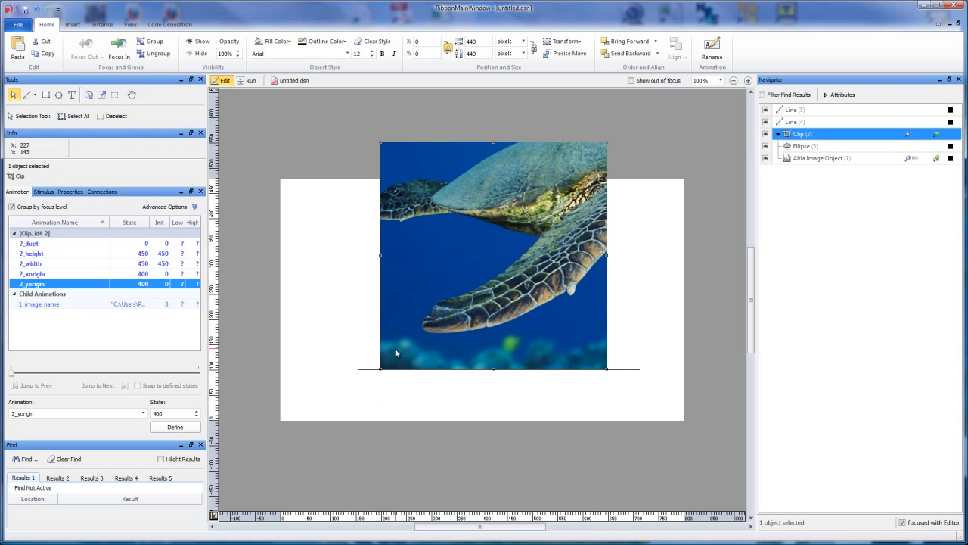
# Try moving the clip rightward away from the crossing of the two lines, and undo the move
pyautogui.moveTo(383, 383); pyautogui.dragTo(500, 342)
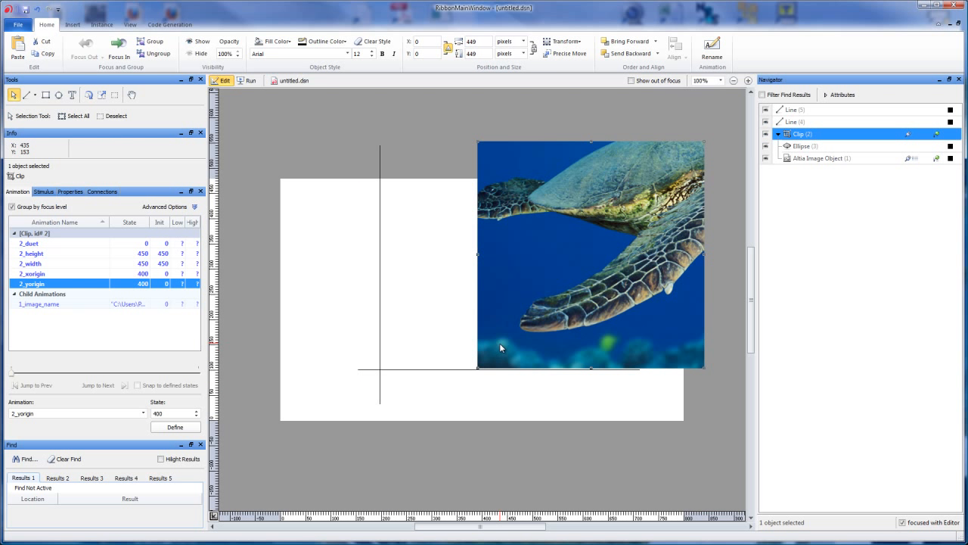
pyautogui.hotkey('ctrl', 'z')
pyautogui.hotkey('ctrl', 'z')
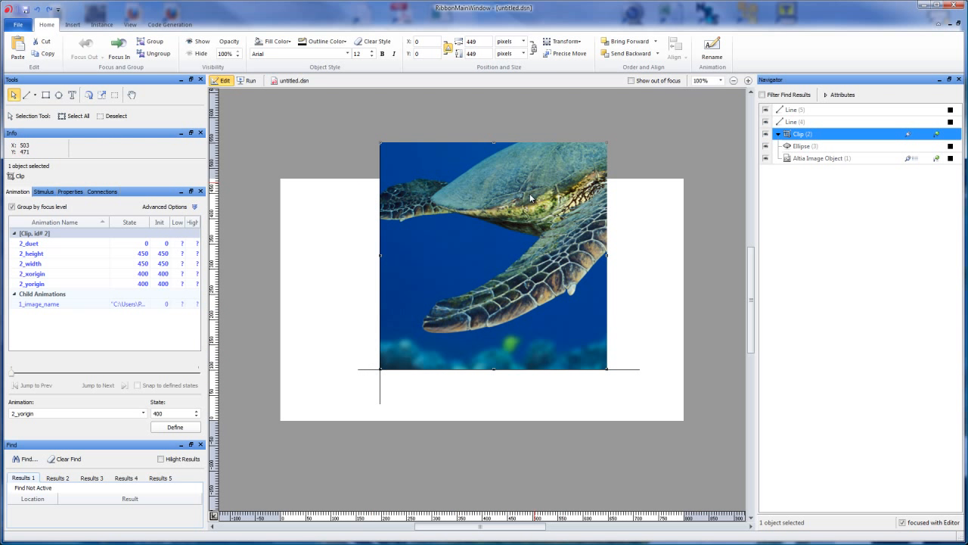
# Select the image object and the ellipse inside the clip alternately to compare their positions
pyautogui.click(835, 159)
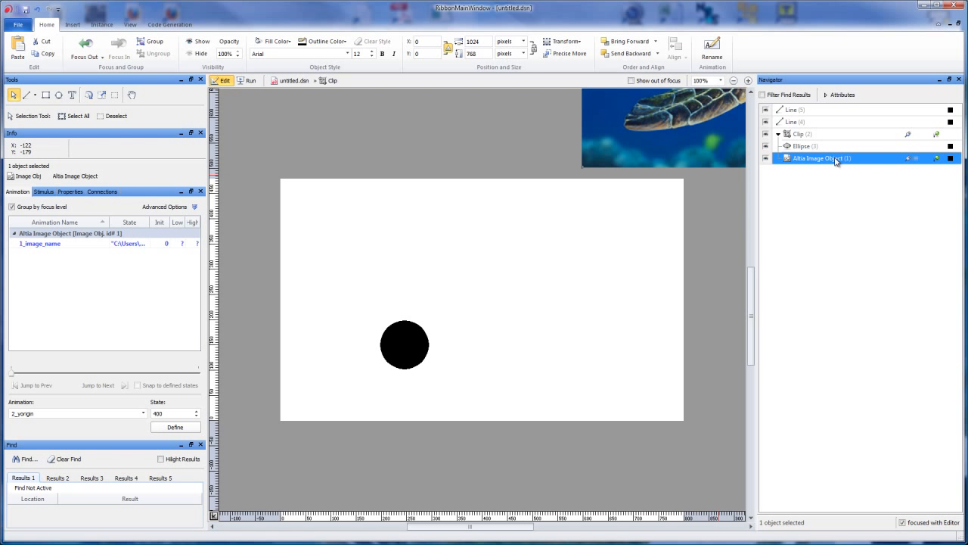
pyautogui.click(435, 158)
pyautogui.click(608, 126)
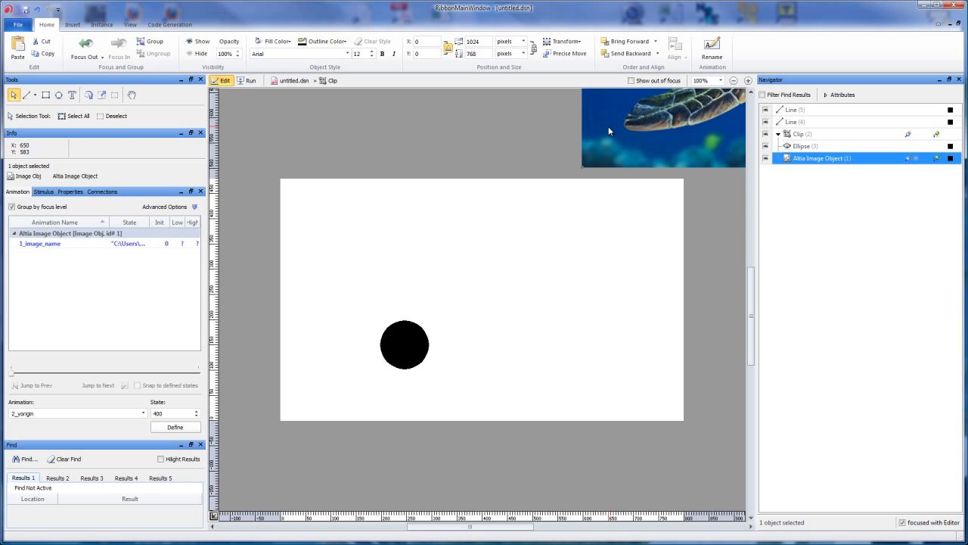
pyautogui.click(404, 350)
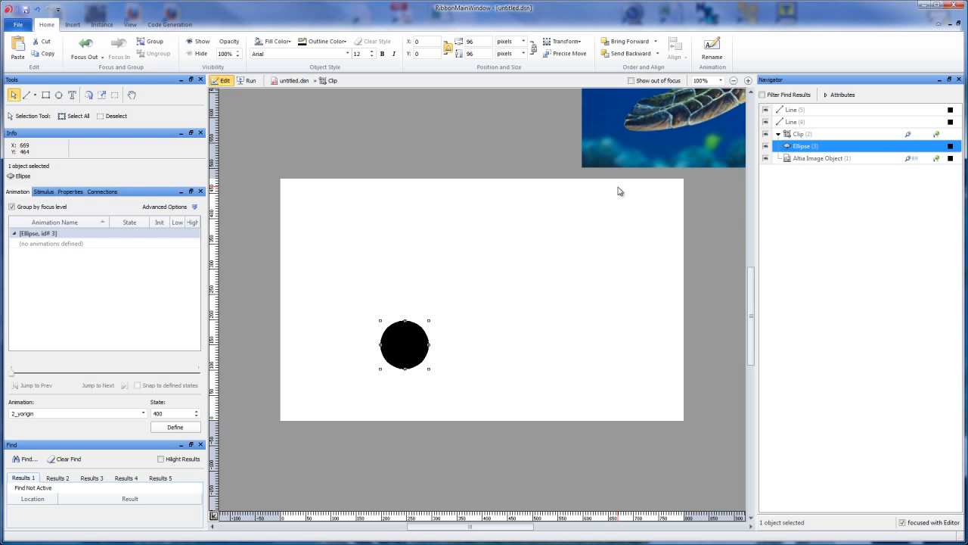
pyautogui.click(622, 136)
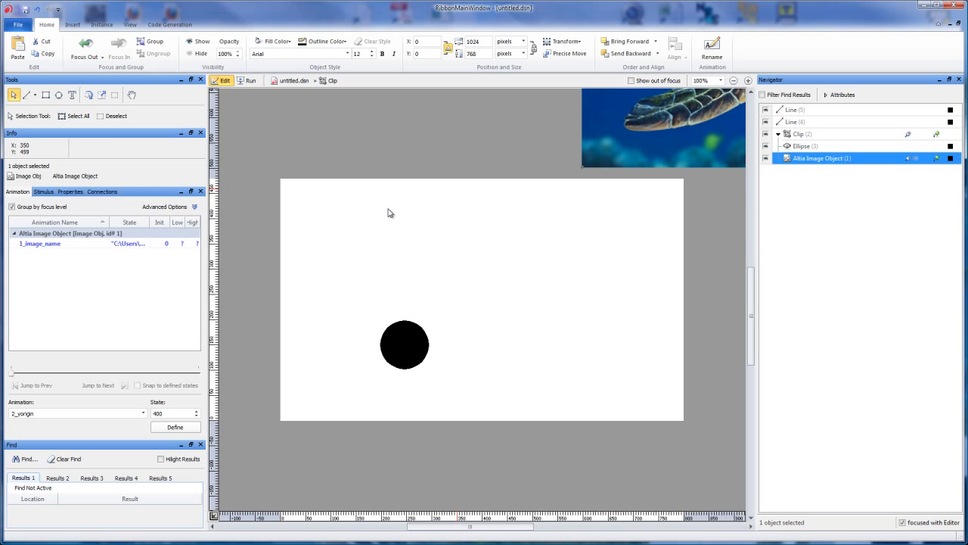
pyautogui.click(410, 351)
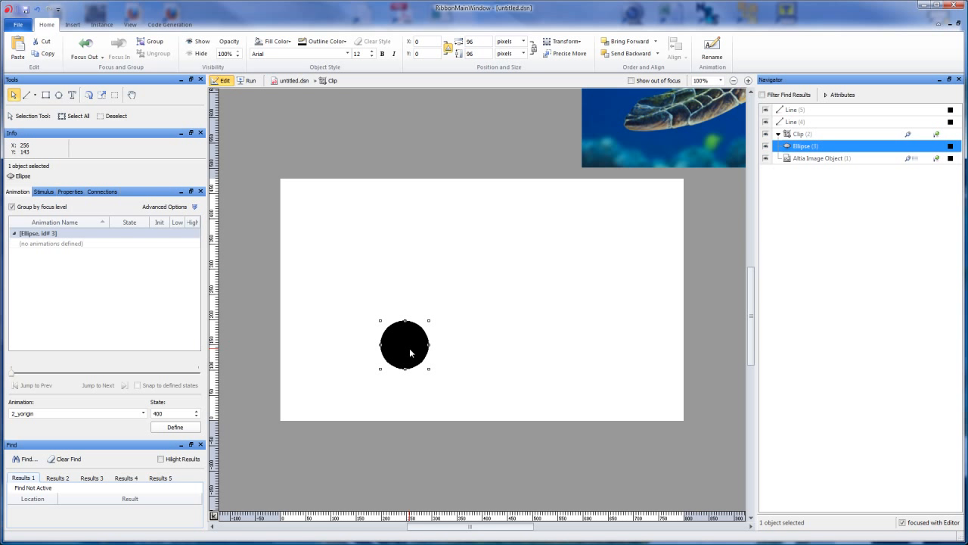
# Select the clip, try shifting it slightly up and to the right, and undo the move
pyautogui.click(810, 137)
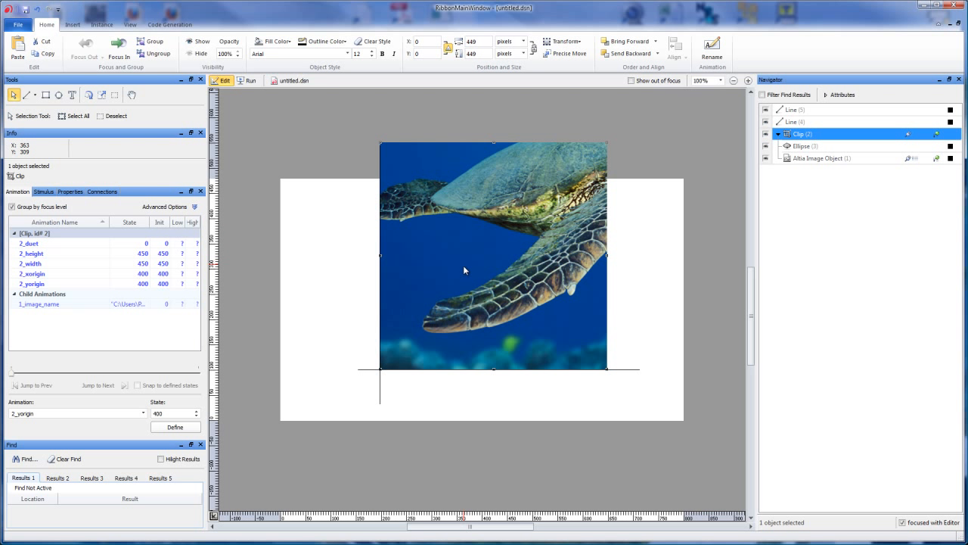
pyautogui.moveTo(466, 269); pyautogui.dragTo(501, 257)
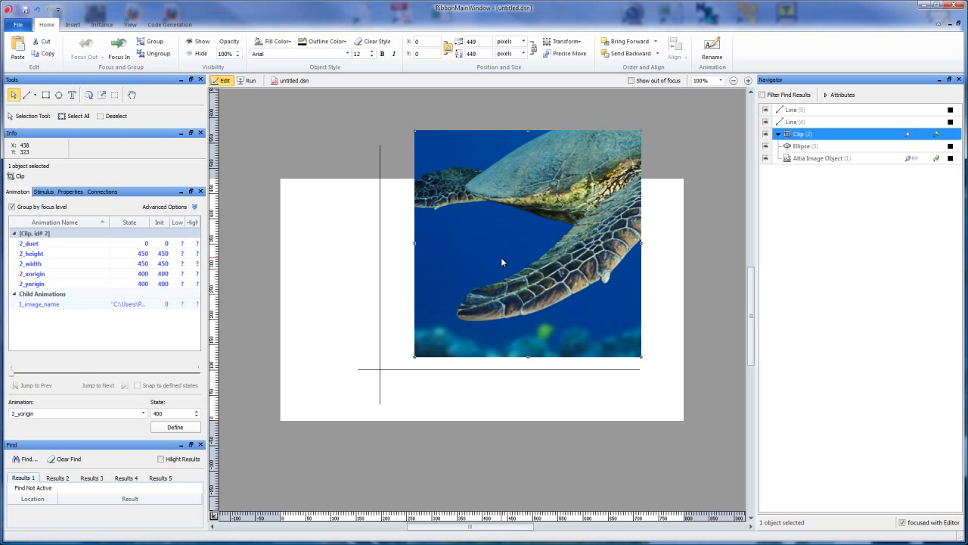
pyautogui.hotkey('ctrl', 'z')
# Nudge the clip's 2_xorigin state to 402 and return it to 400, and open the 2_yorigin state for editing
pyautogui.click(134, 276)
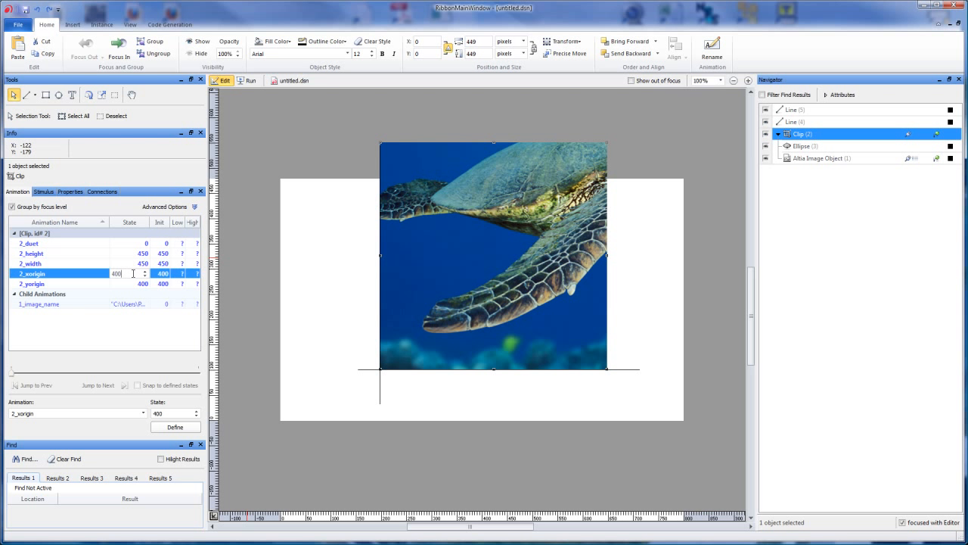
pyautogui.scroll(2, 133, 275)
pyautogui.scroll(-3, 133, 275)
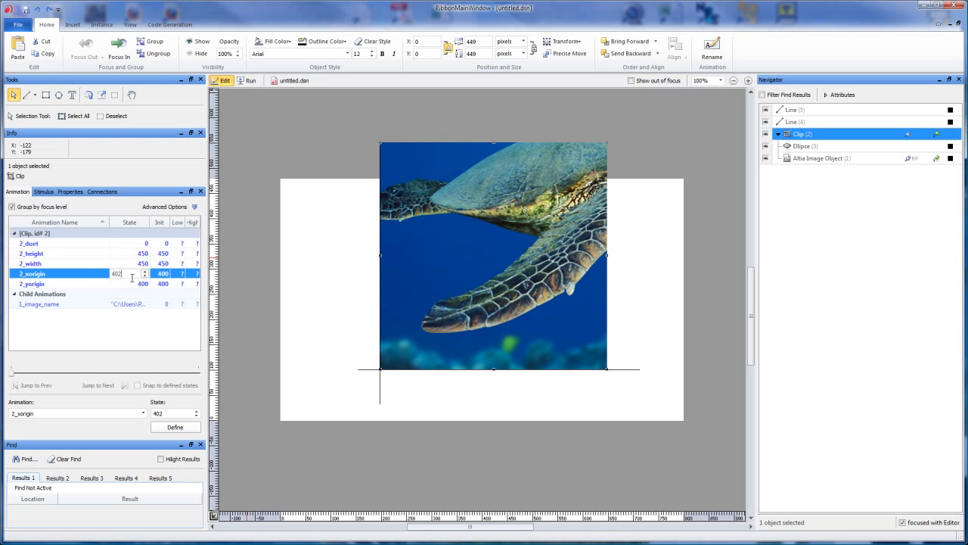
pyautogui.scroll(1, 132, 275)
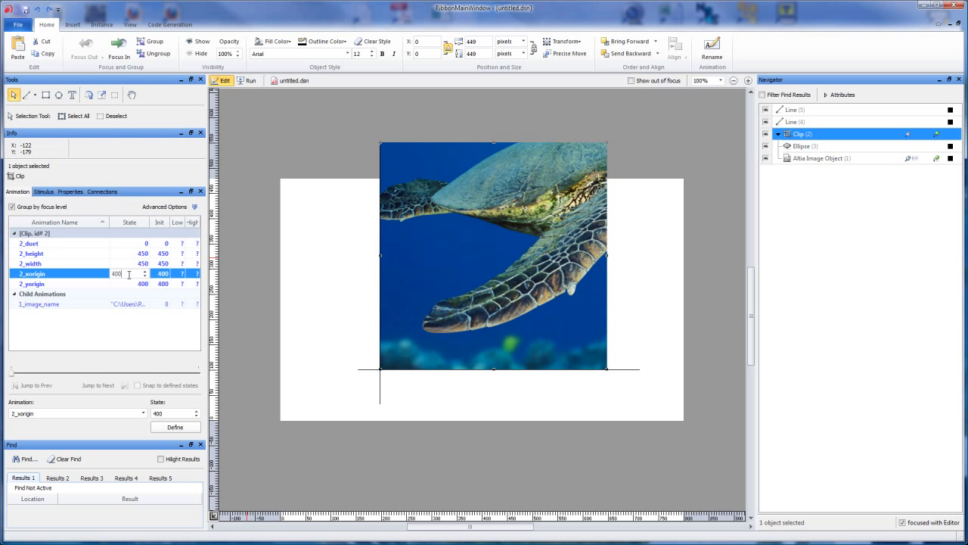
pyautogui.click(131, 285)
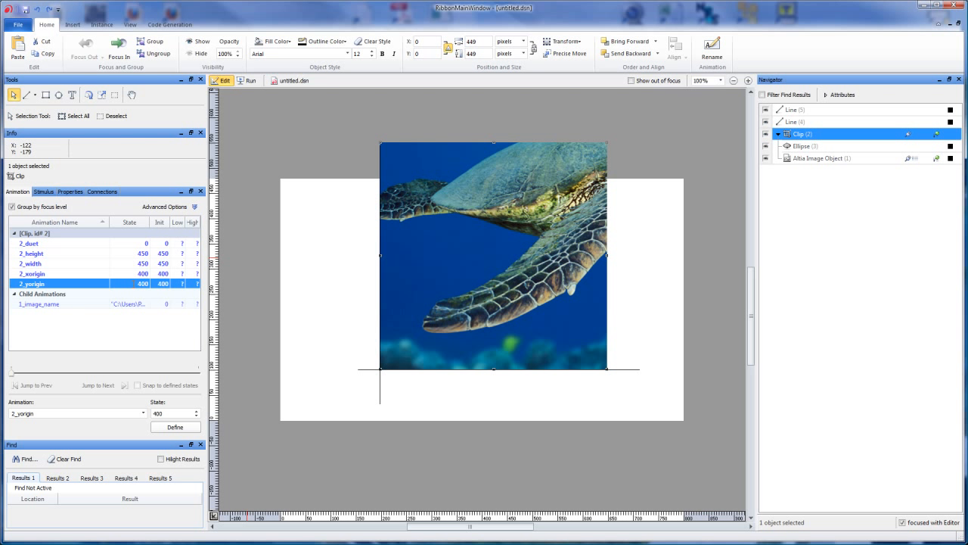
pyautogui.click(130, 273)
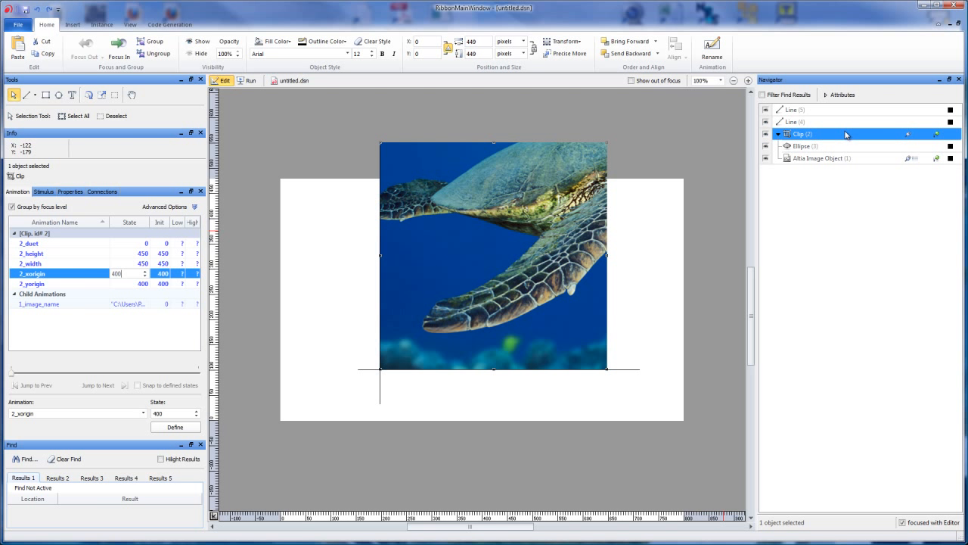
pyautogui.click(129, 283)
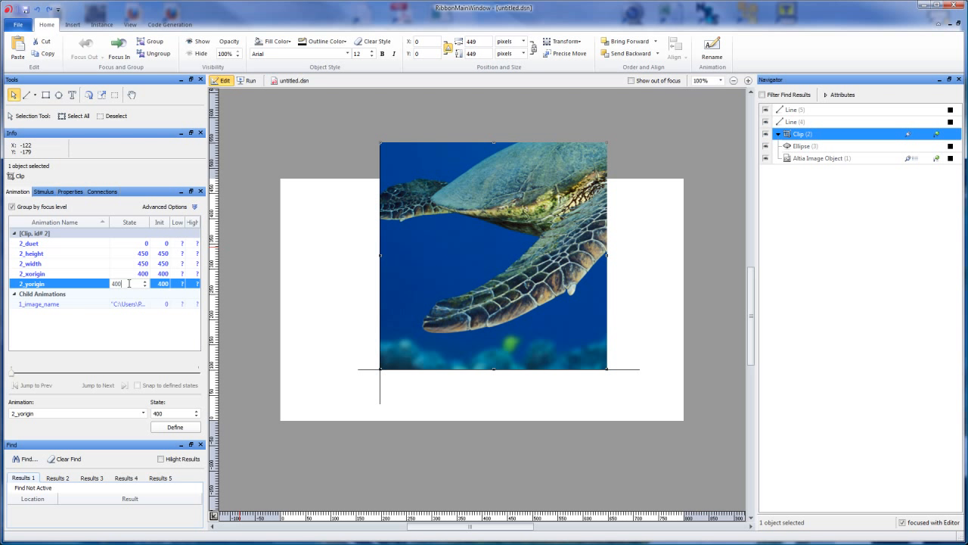